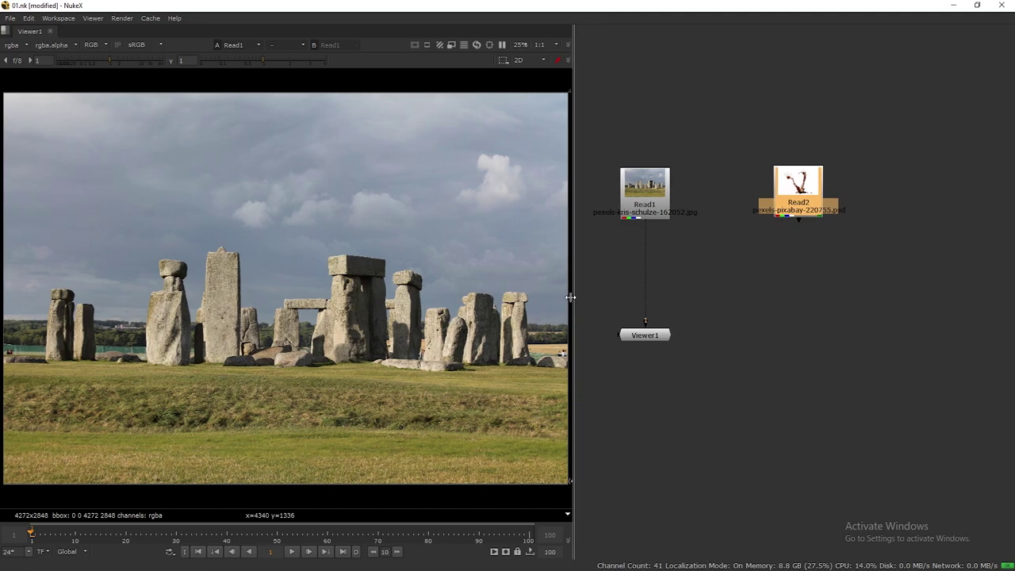
Add a Premult node after the tree image's Read2 node, keeping its default settings
key("f")
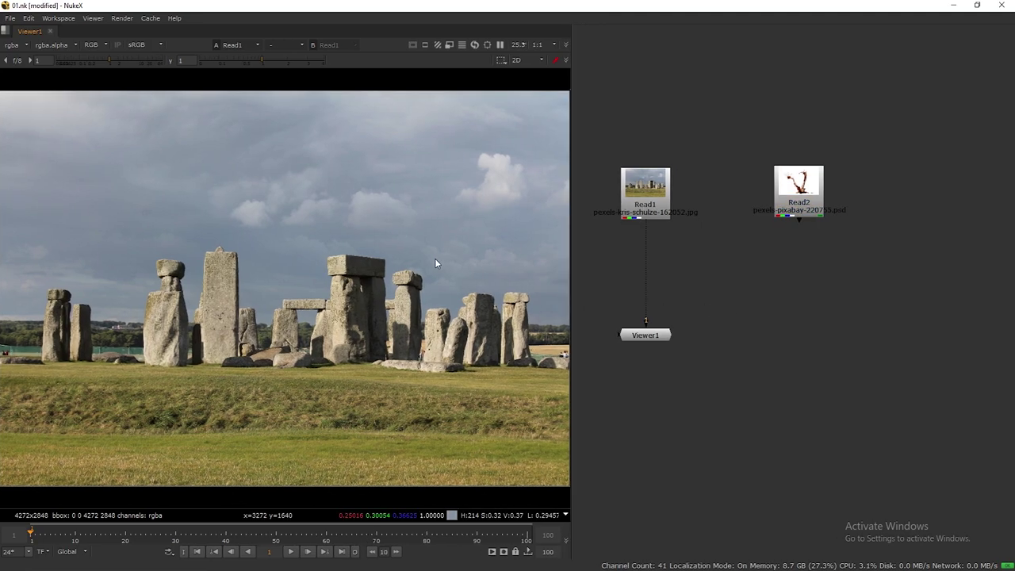
left_click(798, 191)
key("Tab")
type("premul")
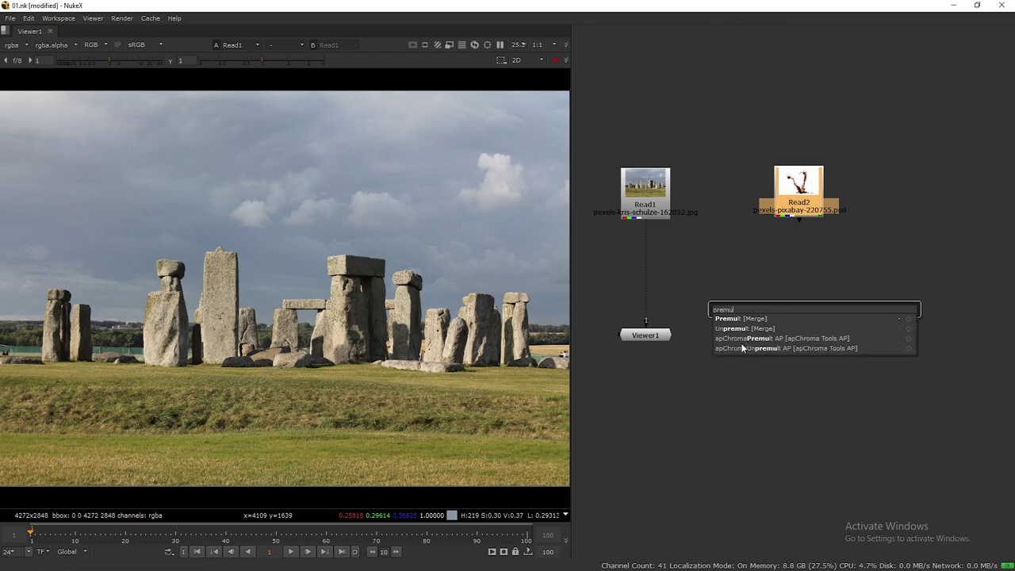
key("Return")
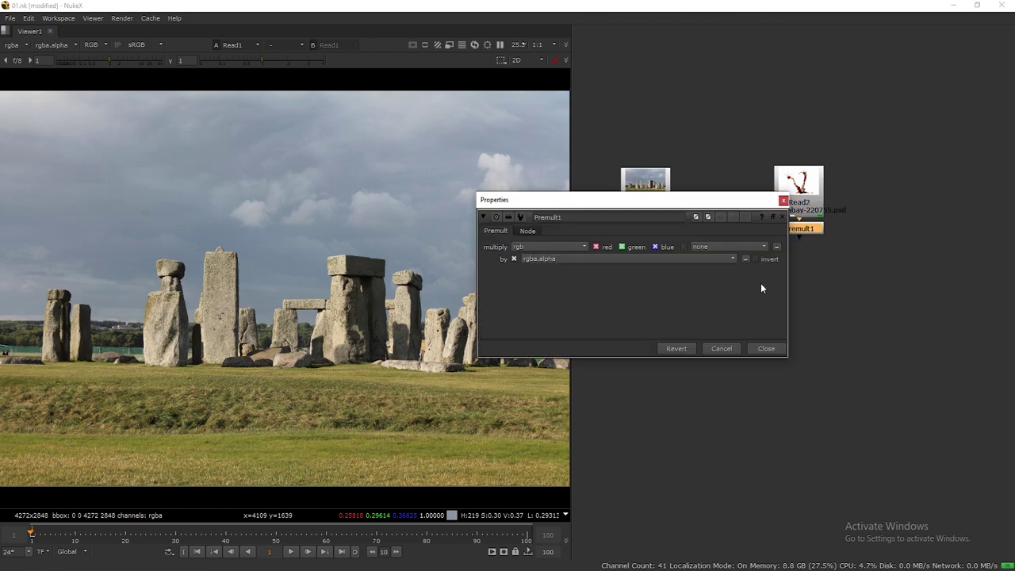
left_click_drag(743, 200, 697, 299)
left_click(756, 301)
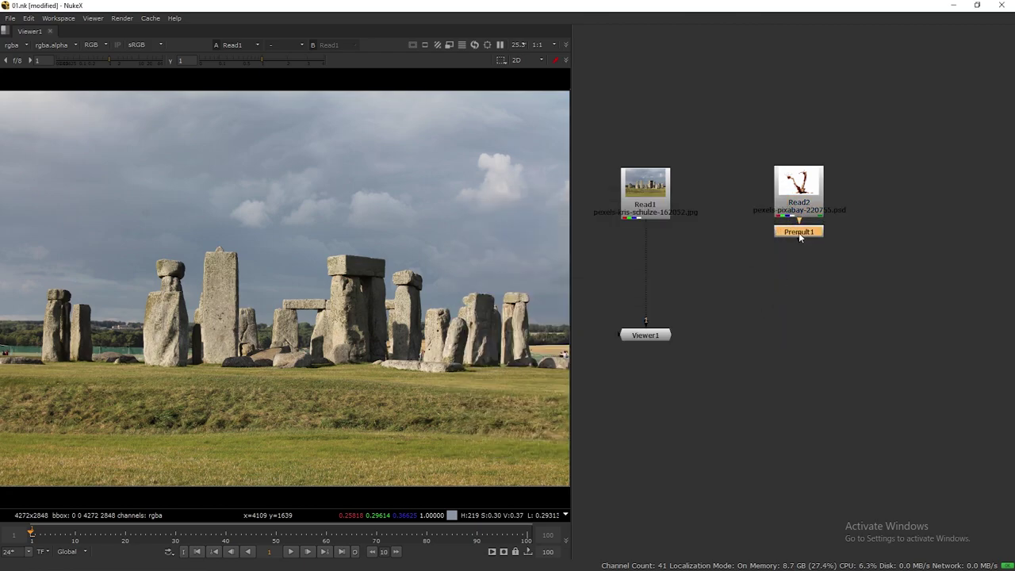
Add a Merge node below the Premult node and shift Read2 slightly up to make room
left_click(804, 274)
key("m")
left_click(784, 262)
left_click_drag(817, 274, 817, 313)
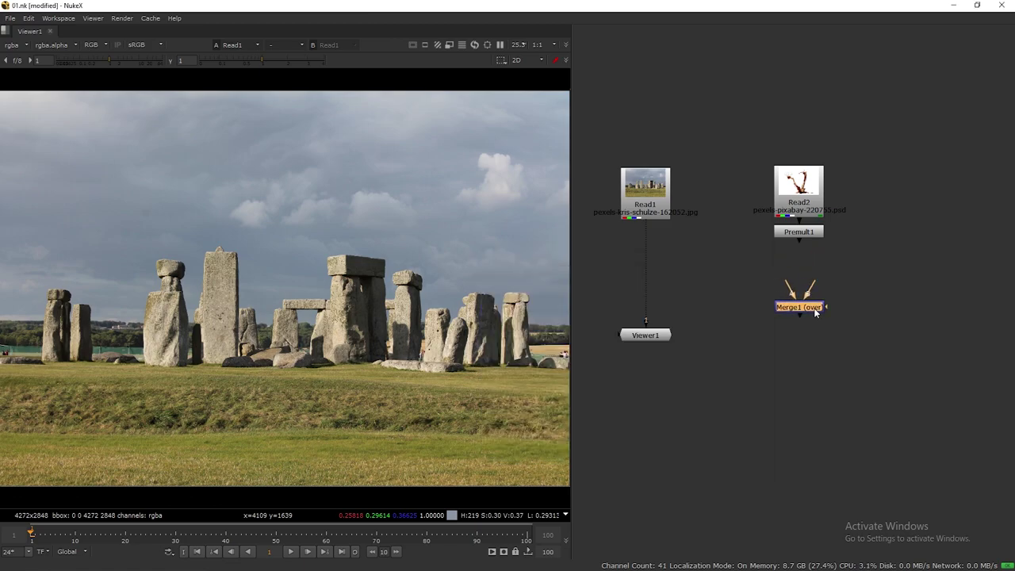
left_click_drag(805, 197, 805, 187)
Insert a Transform node after Premult1 in the tree branch
left_click(802, 234)
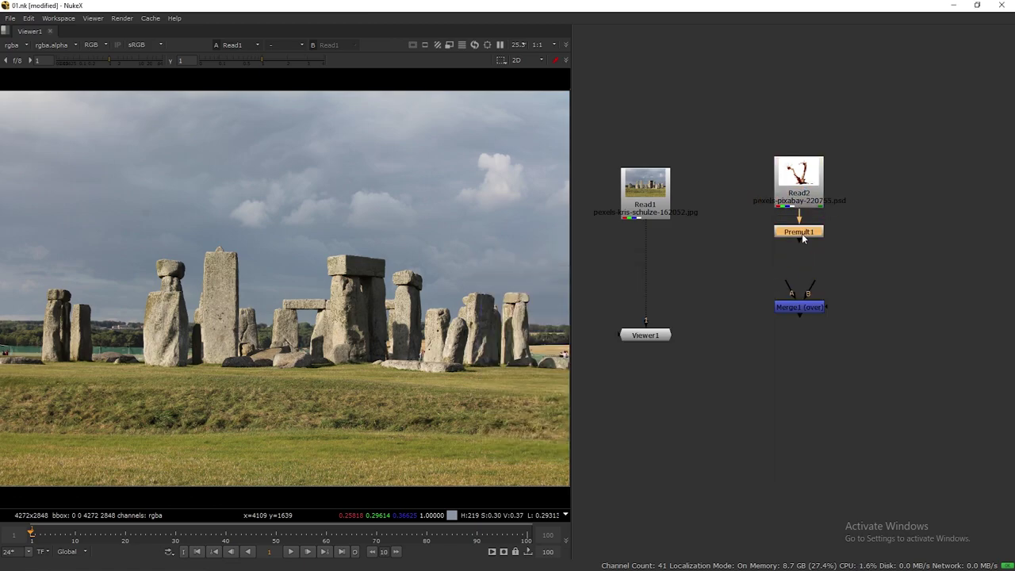
key("Tab")
type("tr")
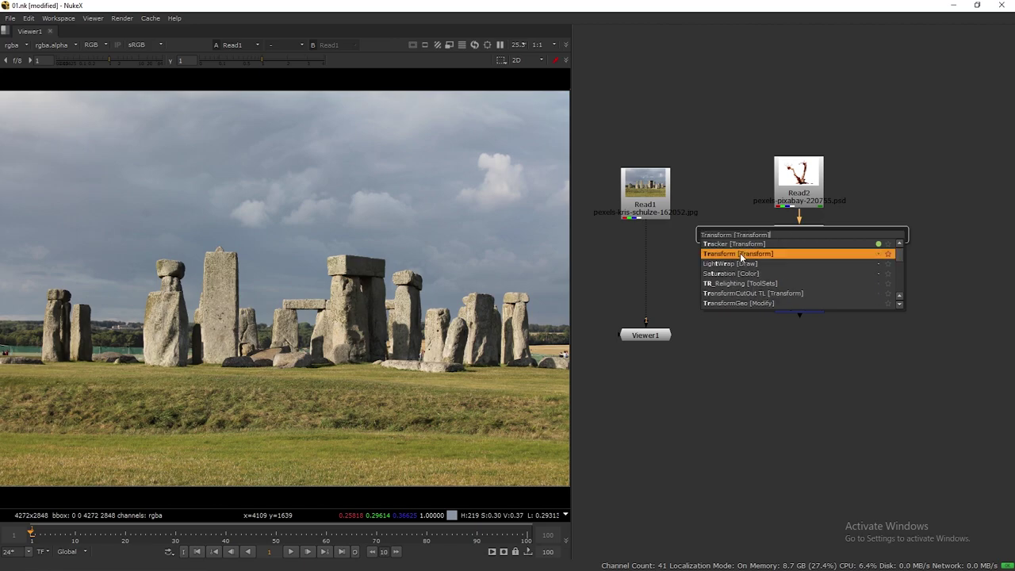
left_click(741, 254)
key("Escape")
Connect the Merge node's A input to the Transform node and place the Merge closer beneath it
left_click(814, 310)
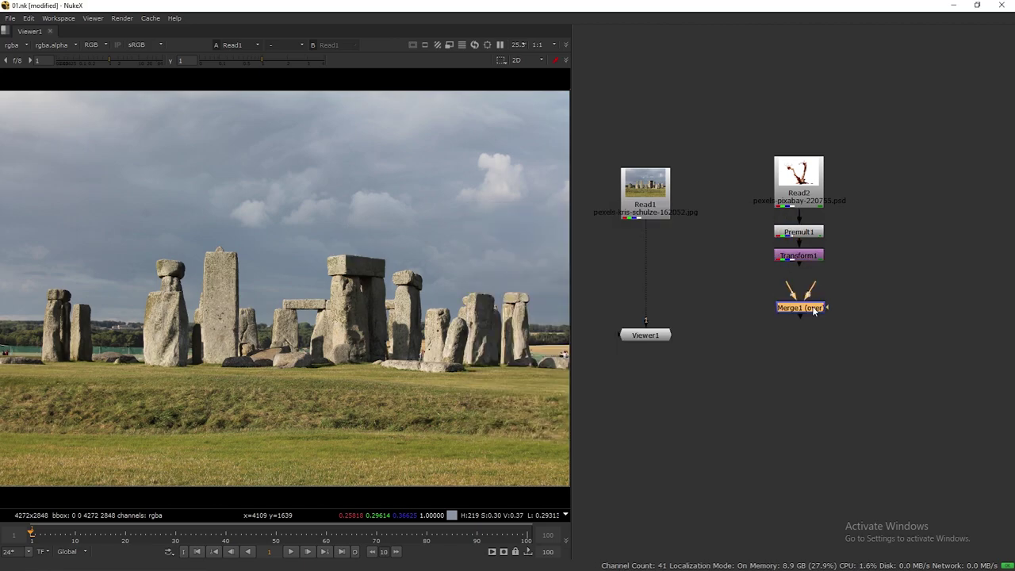
left_click_drag(793, 295, 799, 256)
left_click_drag(814, 312, 812, 299)
Create a Reformat node beside the Merge node and connect it to the Merge's B input
left_click(870, 278)
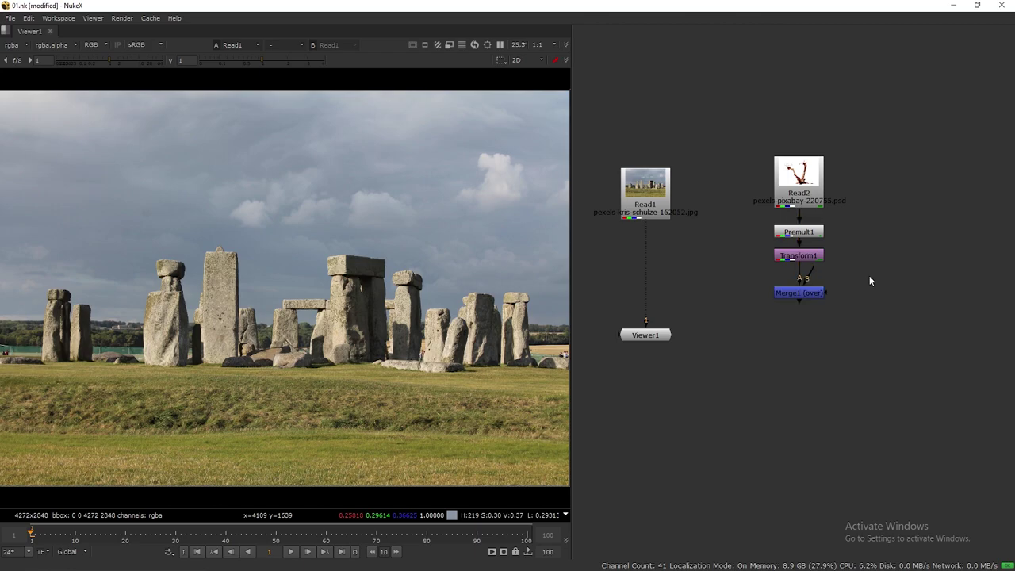
key("Tab")
type("ref")
left_click(814, 285)
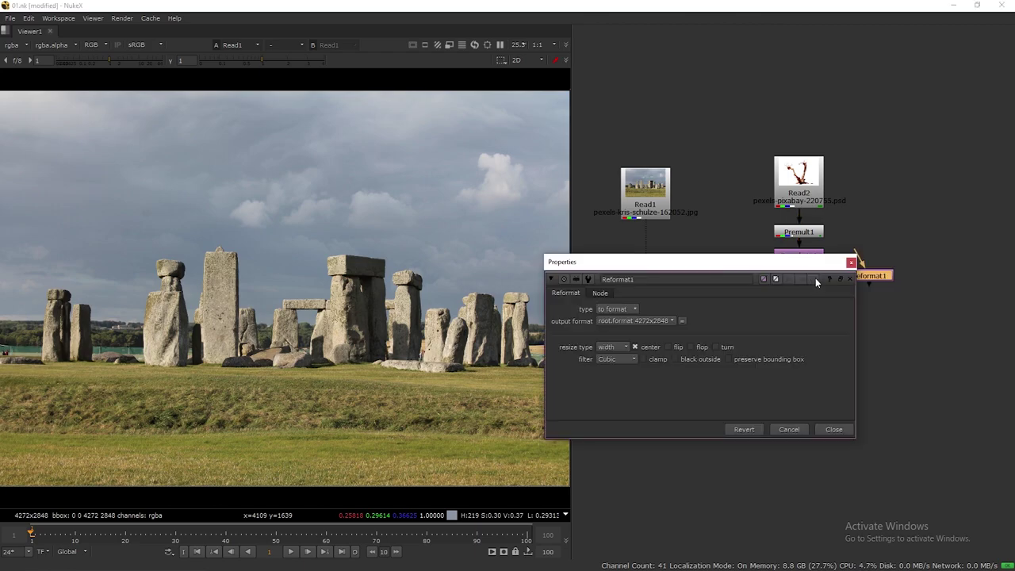
left_click(851, 262)
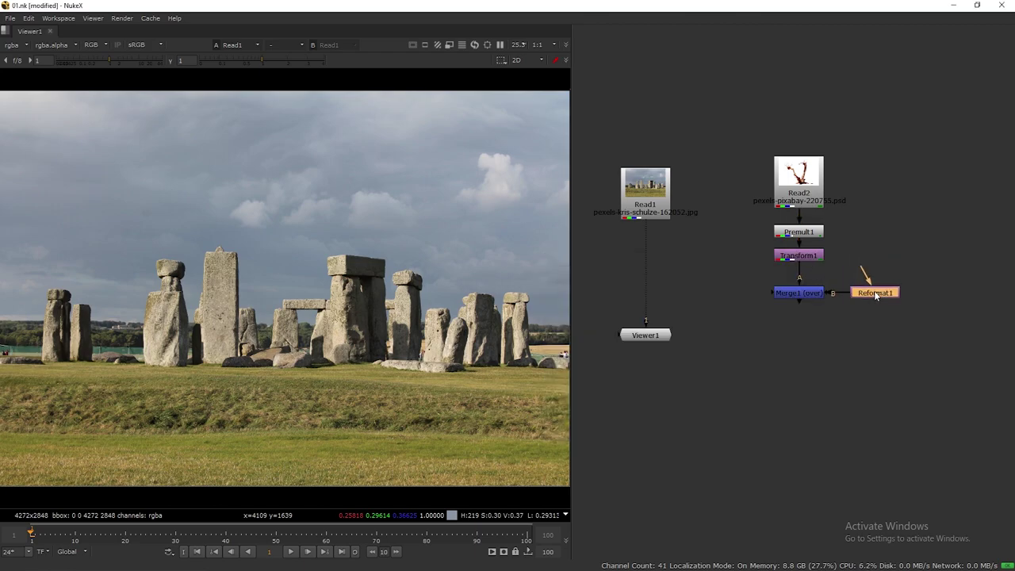
Set the full size format to 4272x2848 in the project settings
scroll(471, 204, "down", 2)
middle_click_drag(472, 204, 392, 223)
left_click_drag(444, 105, 528, 164)
key("s")
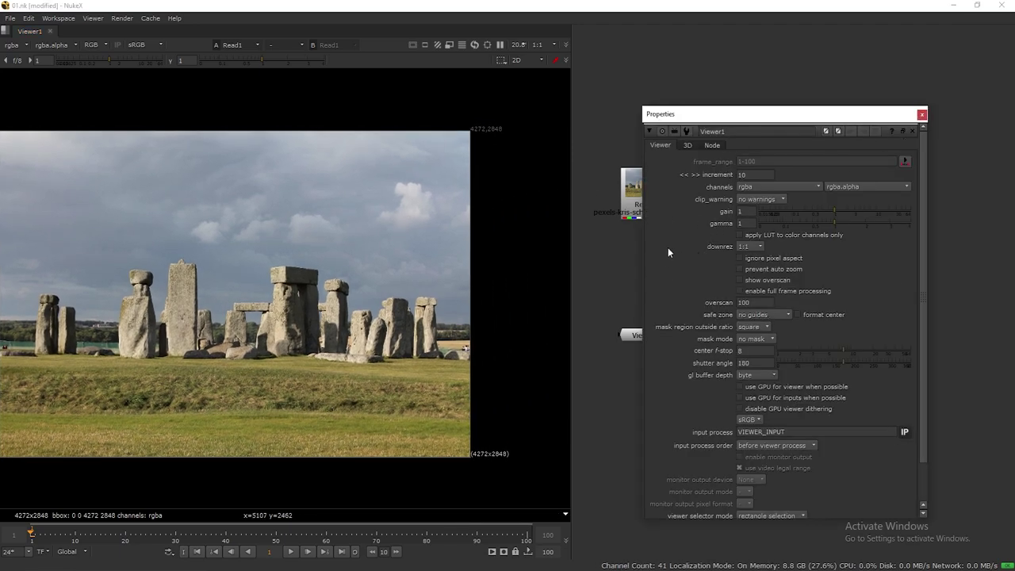
left_click(922, 115)
key("s")
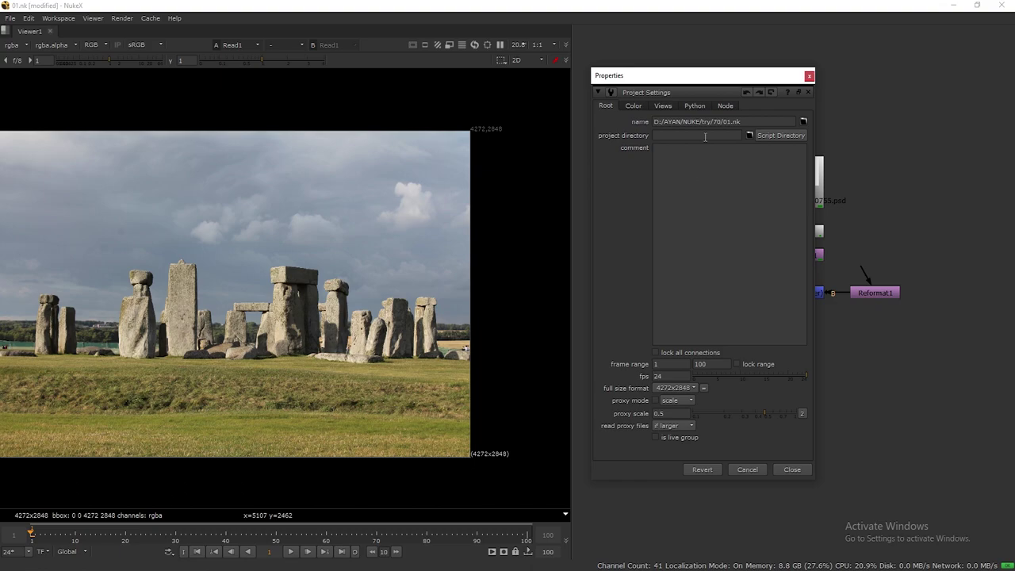
left_click_drag(685, 82, 716, 78)
mouse_move(423, 98)
left_mouse_down()
mouse_move(564, 176)
mouse_move(540, 165)
left_mouse_up()
left_click(712, 382)
left_click(713, 381)
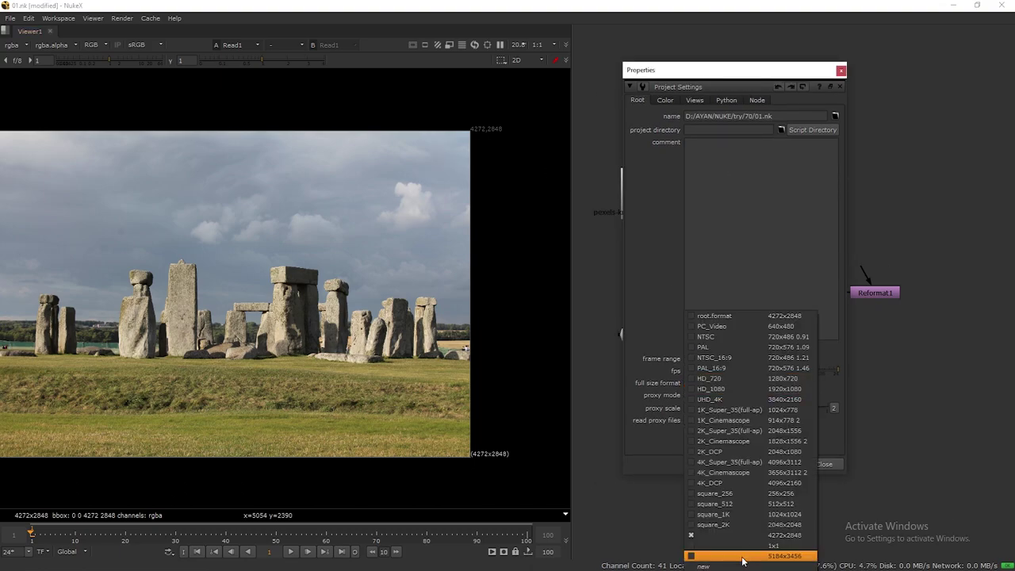
left_click(792, 537)
left_click(830, 465)
Check the output format of the Reformat node and the image formats of both Read nodes
double_click(874, 293)
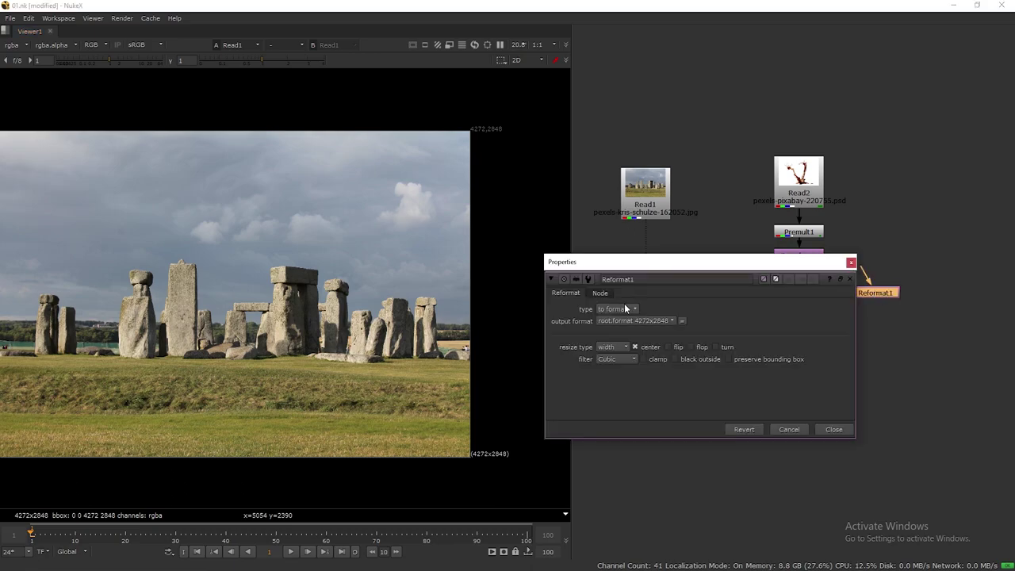
left_click(833, 429)
left_click(779, 397)
double_click(799, 178)
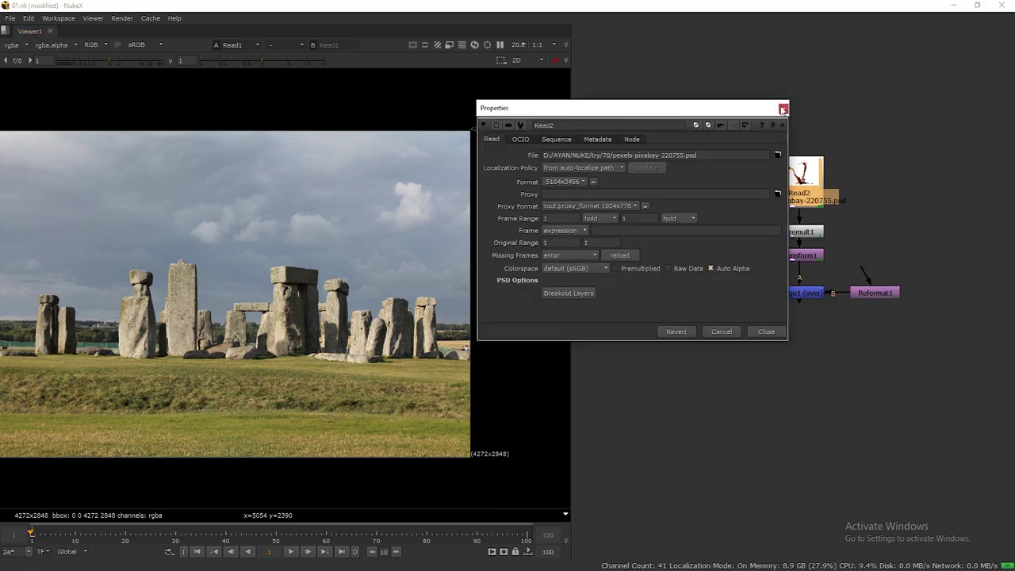
left_click(783, 108)
double_click(678, 211)
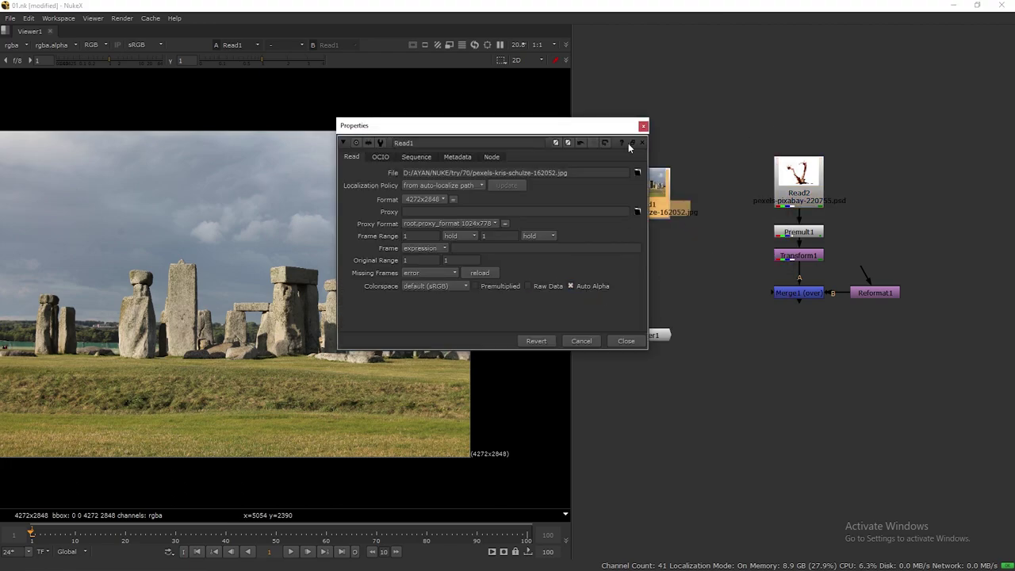
left_click(644, 126)
Save the script, then move the Viewer node lower and the Merge and Reformat nodes slightly up
left_click(699, 238)
key("ctrl+s")
left_click_drag(663, 336, 665, 409)
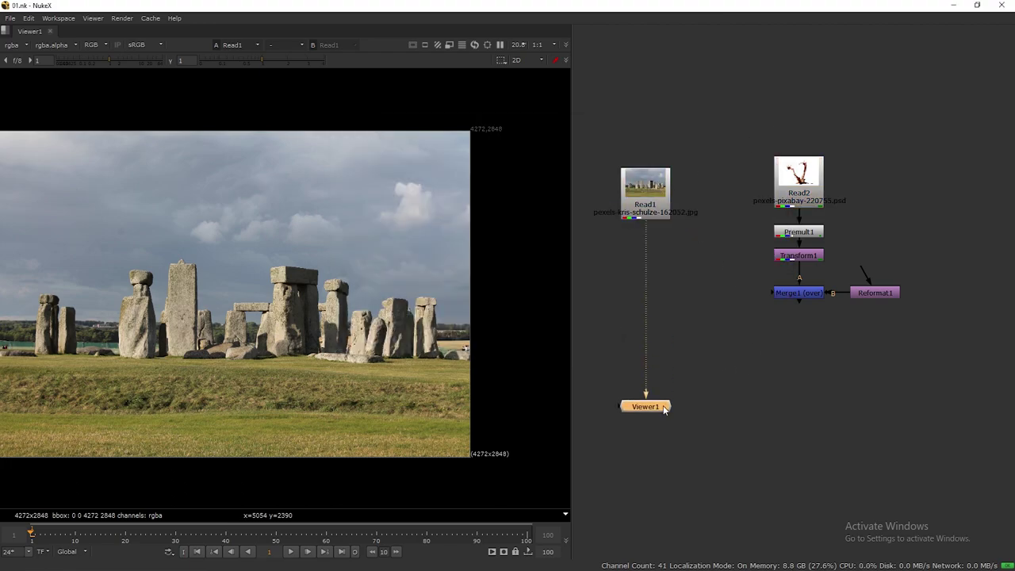
left_click_drag(745, 265, 938, 336)
left_click_drag(878, 292, 877, 283)
left_click(853, 337)
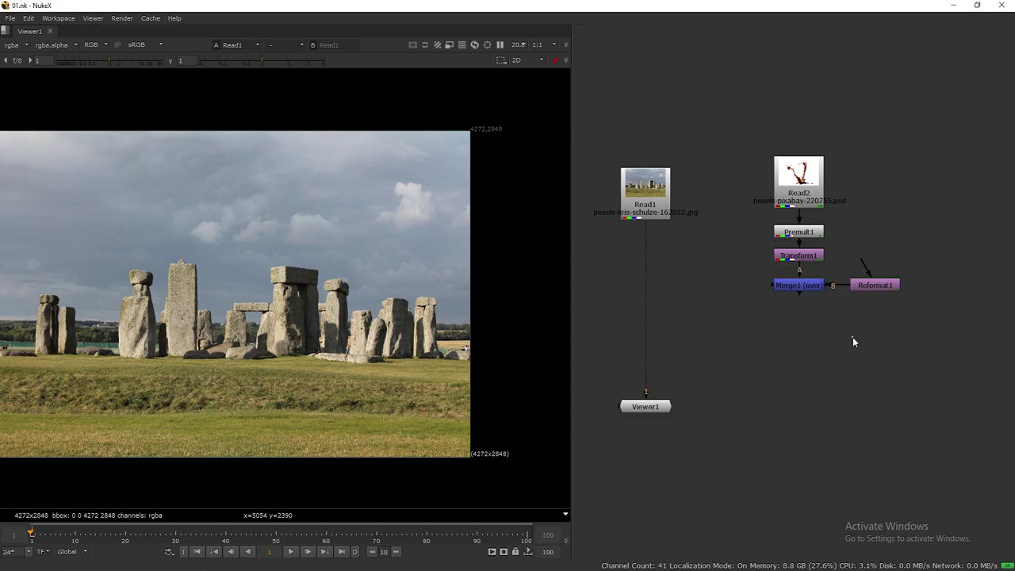
middle_click_drag(798, 346, 802, 299)
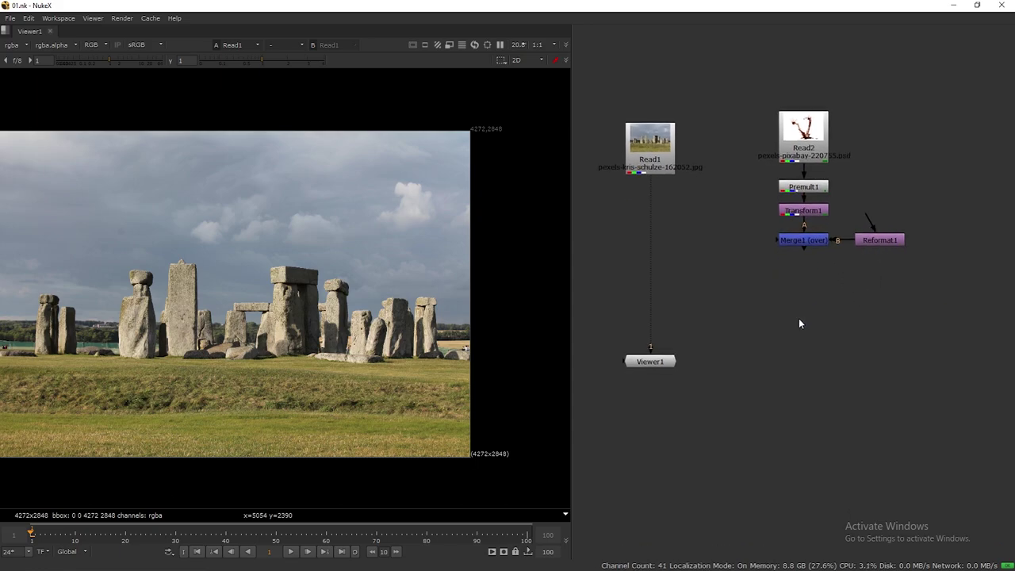
key("Tab")
type("gr")
left_click(691, 327)
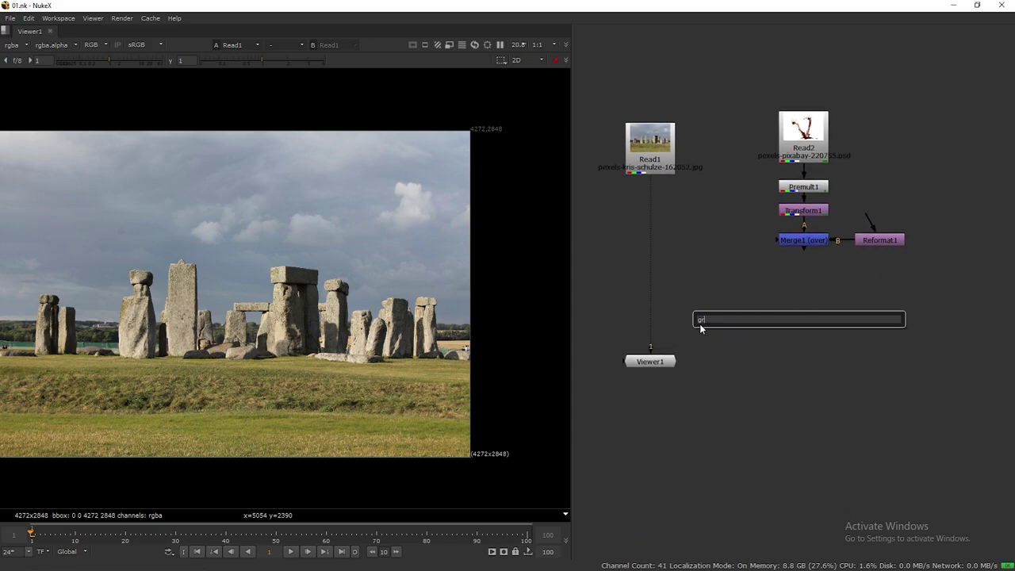
Merge the tree branch over the Stonehenge image with a second Merge feeding the Viewer, and route its A connection through a Dot
key("m")
left_click(730, 341)
left_click_drag(742, 361, 651, 169)
key("1")
left_click_drag(652, 362, 670, 431)
left_click_drag(748, 379, 651, 391)
left_click_drag(684, 434, 663, 452)
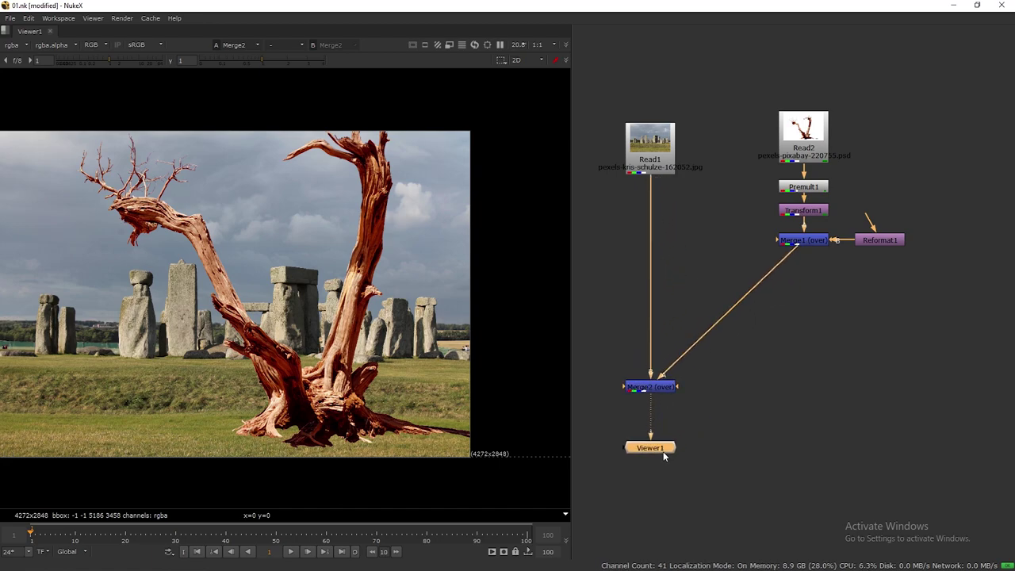
left_click_drag(727, 314, 804, 388, "ctrl")
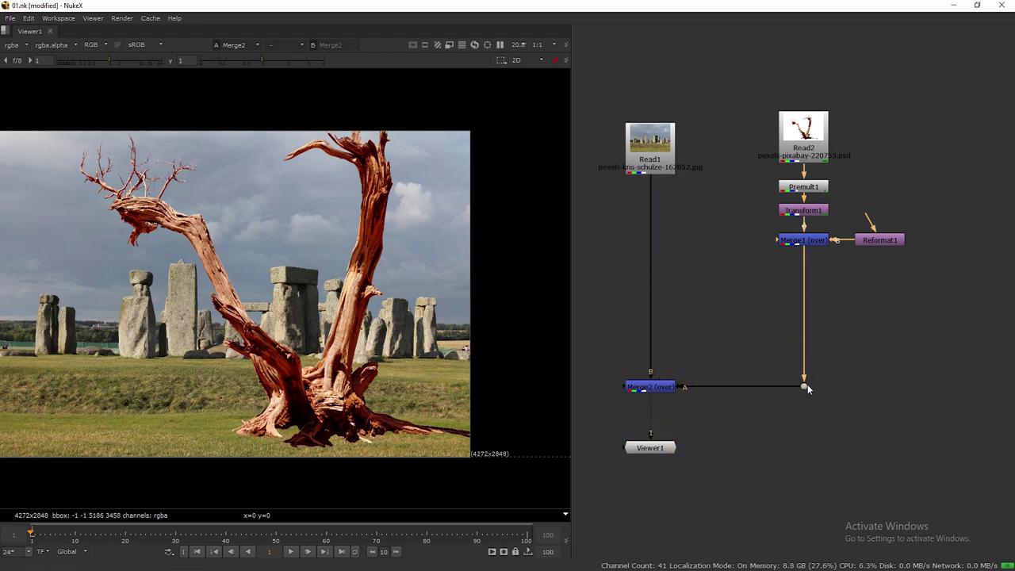
Translate the tree right and down with Transform1 so its roots sit at the lower right edge of the background
double_click(811, 210)
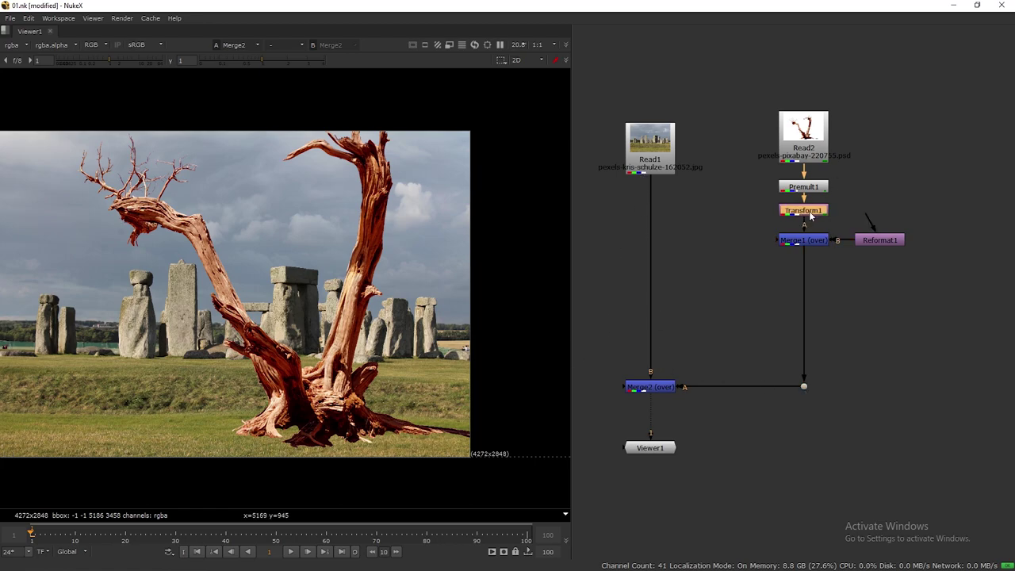
left_click_drag(277, 259, 306, 294)
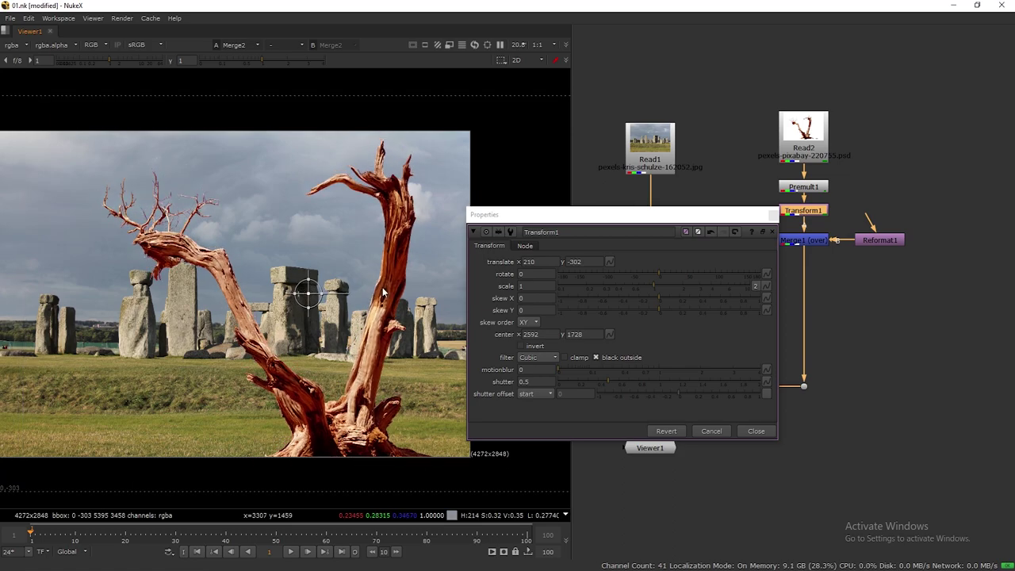
left_click(774, 214)
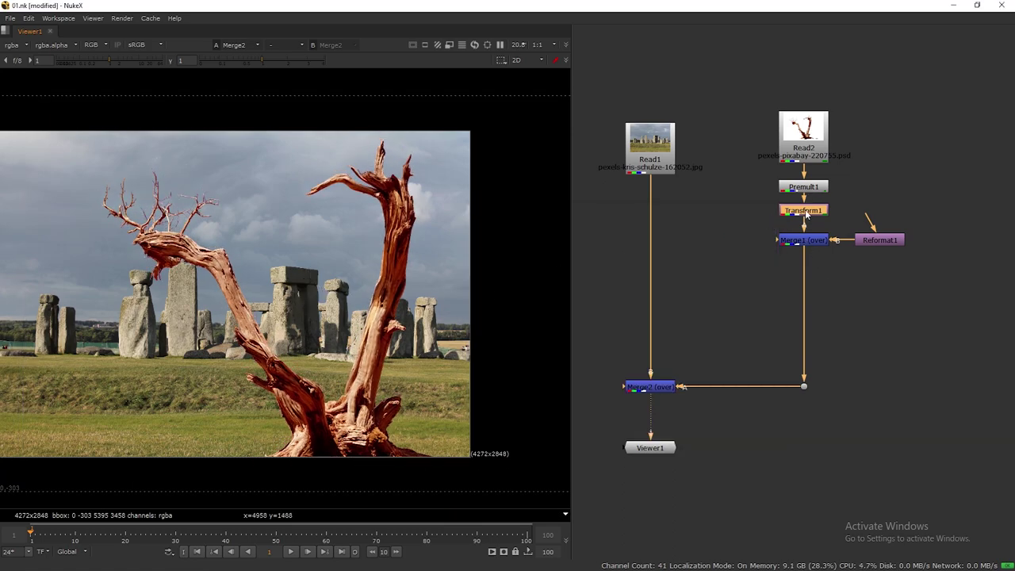
double_click(806, 209)
left_click_drag(311, 291, 340, 292)
left_click(774, 214)
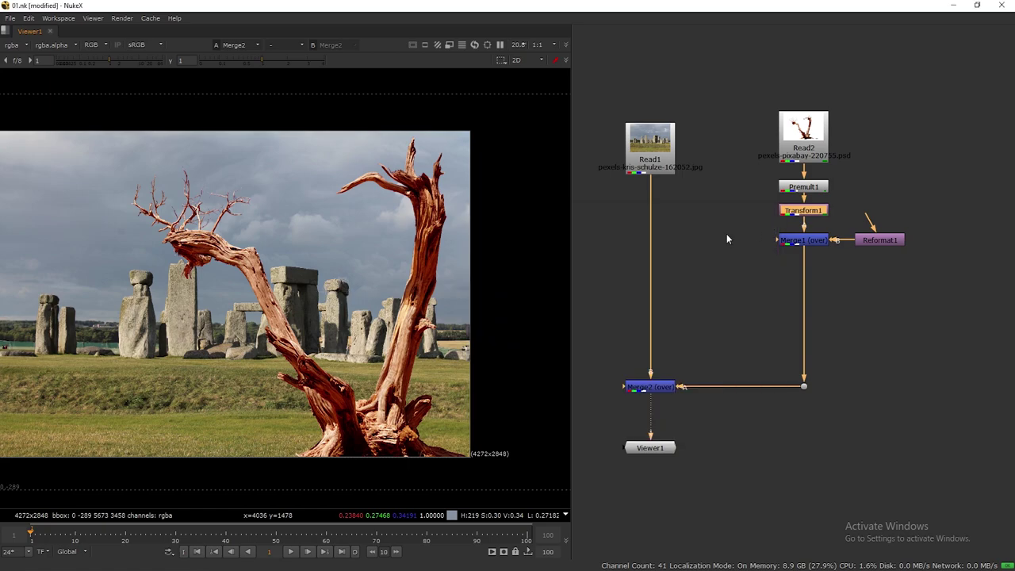
key("h")
key("f")
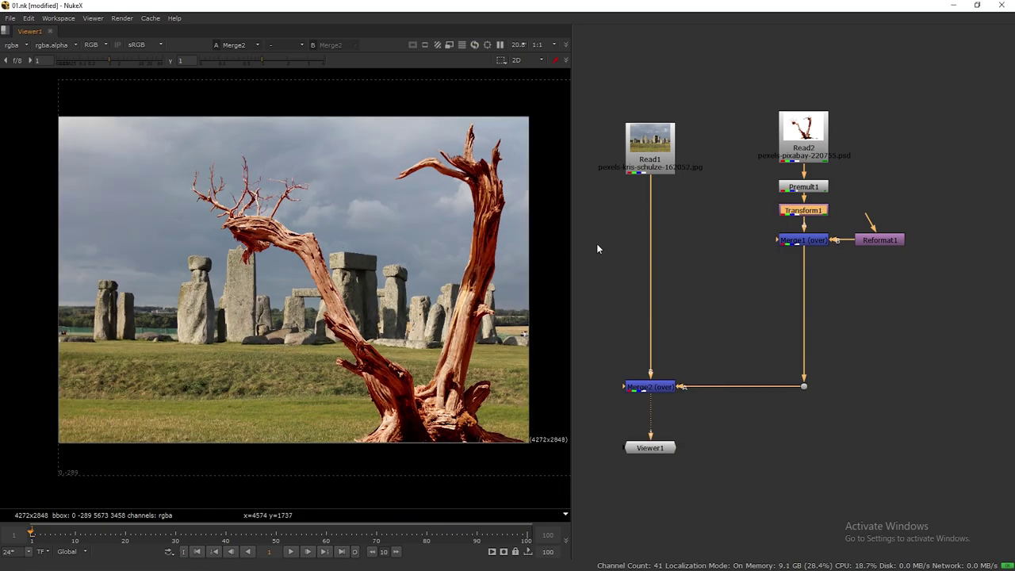
left_click_drag(573, 260, 576, 259)
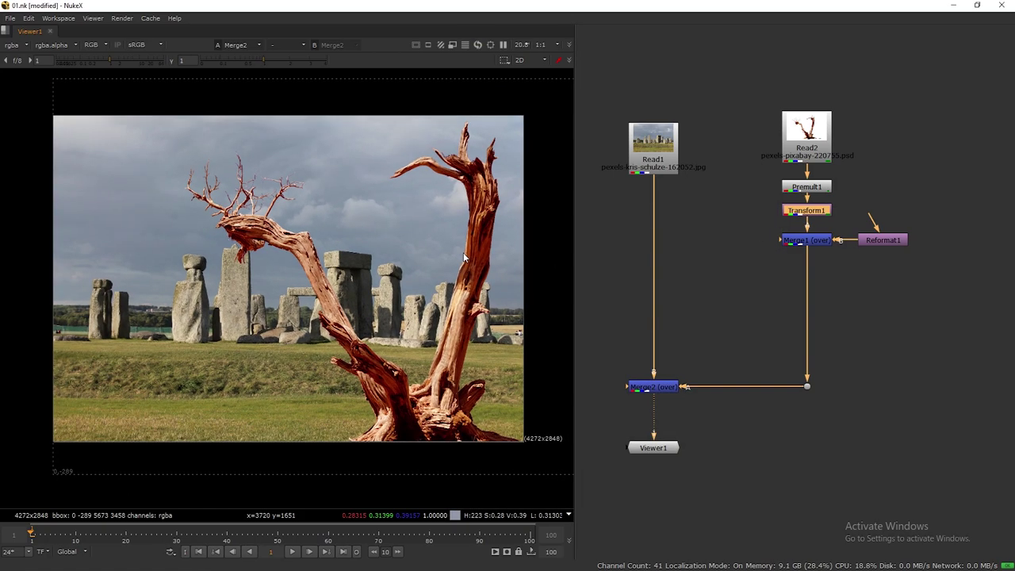
Insert a Grade node after Merge1 in the tree branch and rename it tree
left_click(850, 298)
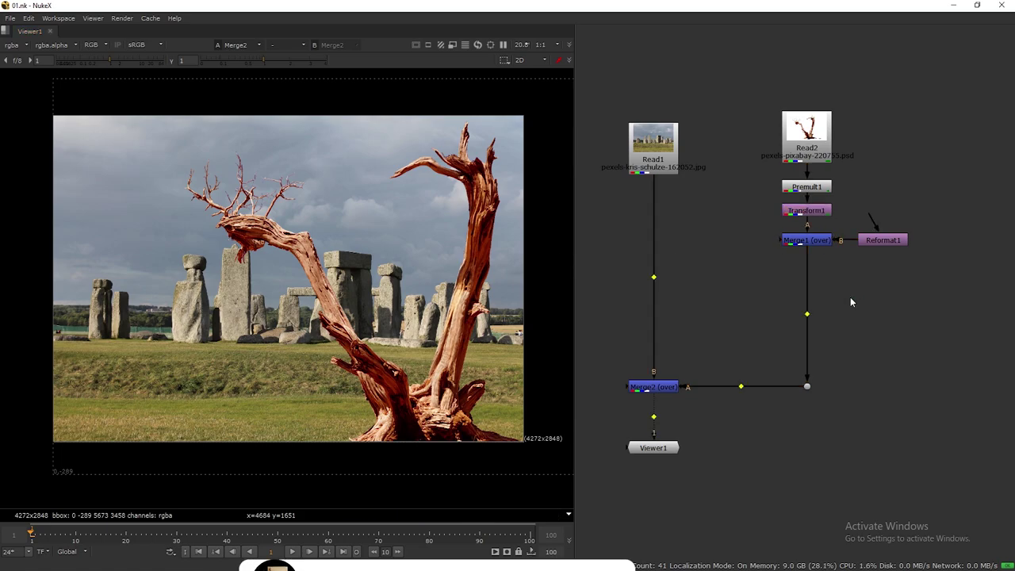
key("Tab")
type("grade")
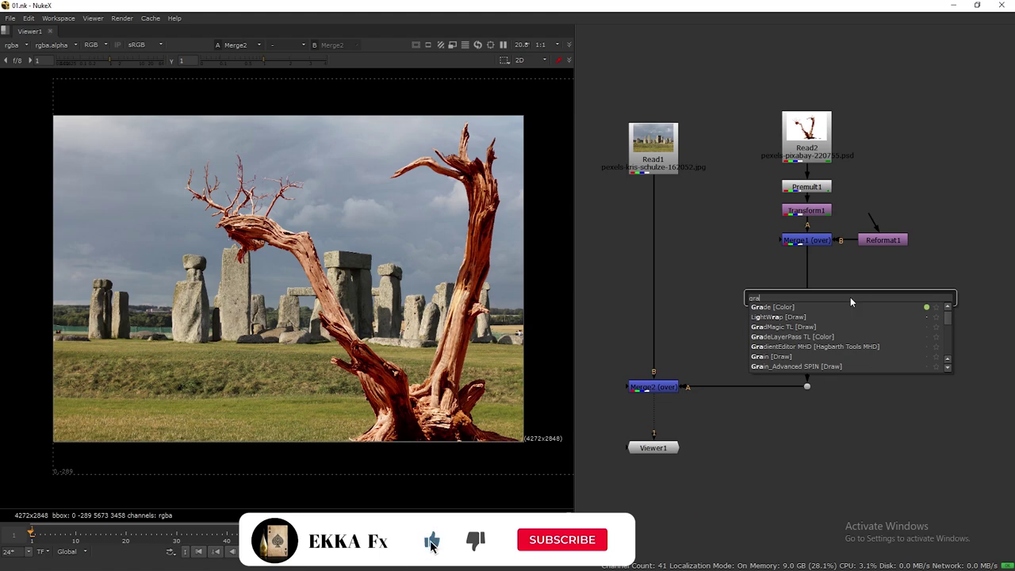
key("Return")
left_click_drag(840, 93, 544, 93)
left_click_drag(854, 295, 816, 283)
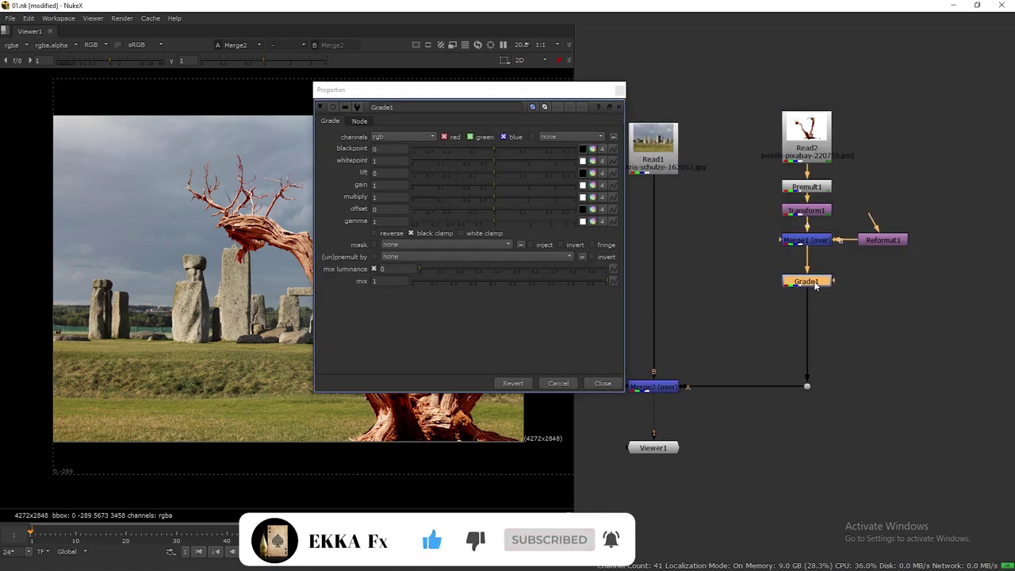
double_click(420, 107)
type("tree")
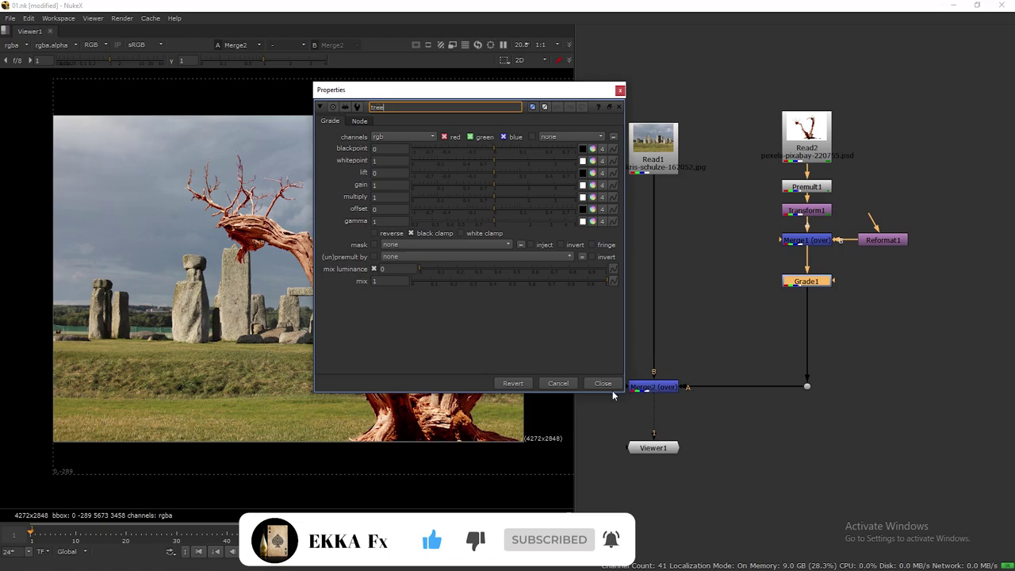
left_click(605, 384)
Insert a second Grade node below the tree grade and rename it bg
left_click(828, 329)
key("Tab")
type("gr")
key("Return")
left_click_drag(812, 332, 811, 325)
left_click_drag(425, 107, 295, 105)
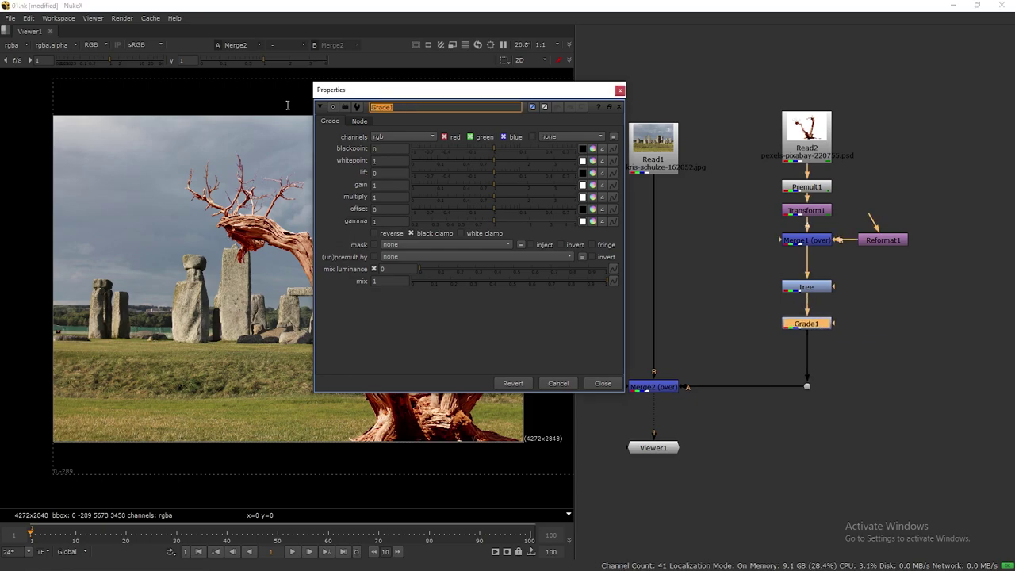
type("bg")
left_click(620, 89)
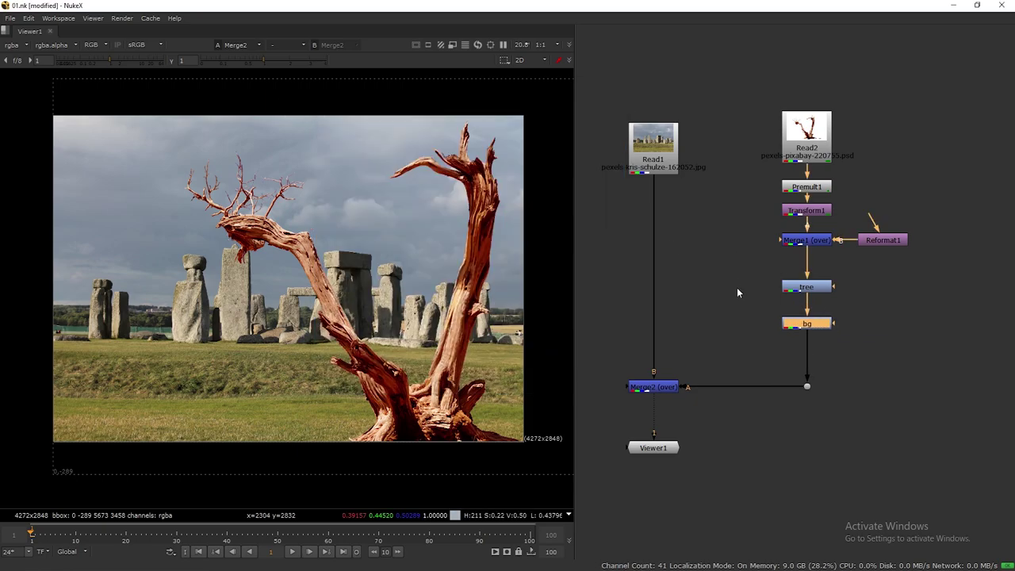
Save the script and move the Viewer node slightly to the right below Merge2
key("ctrl+a")
left_click(720, 434)
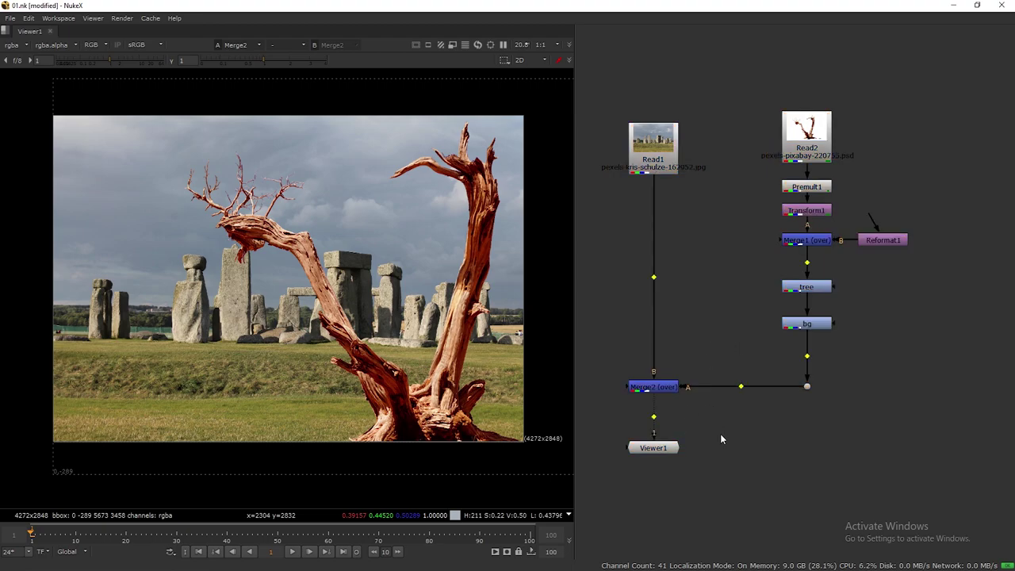
left_click_drag(654, 447, 689, 452)
middle_click_drag(456, 235, 432, 232)
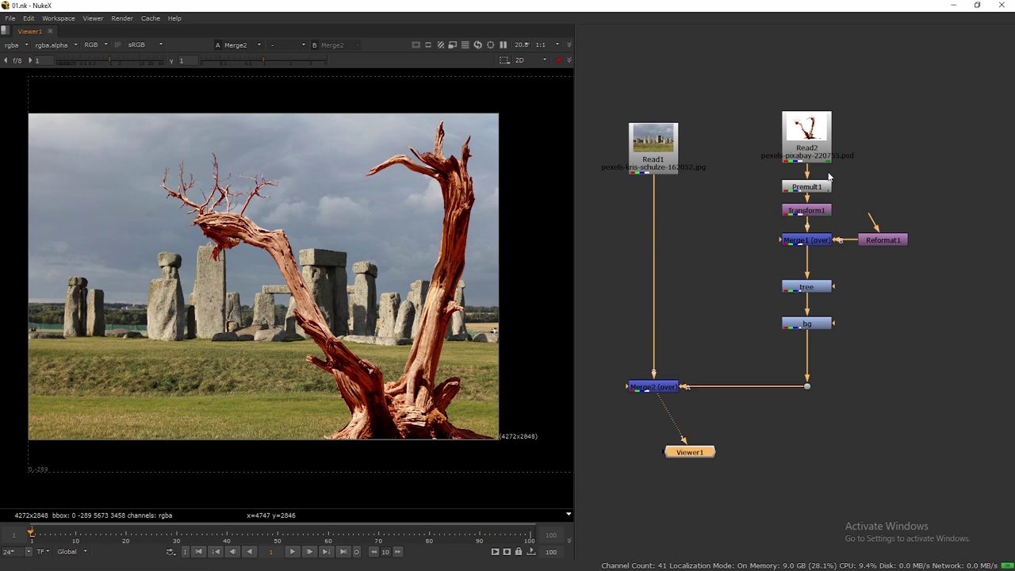
Open the tree grade's properties and show the original tree image from Read2 in the Viewer
double_click(815, 289)
left_click_drag(693, 100, 691, 310)
left_click(805, 125)
key("1")
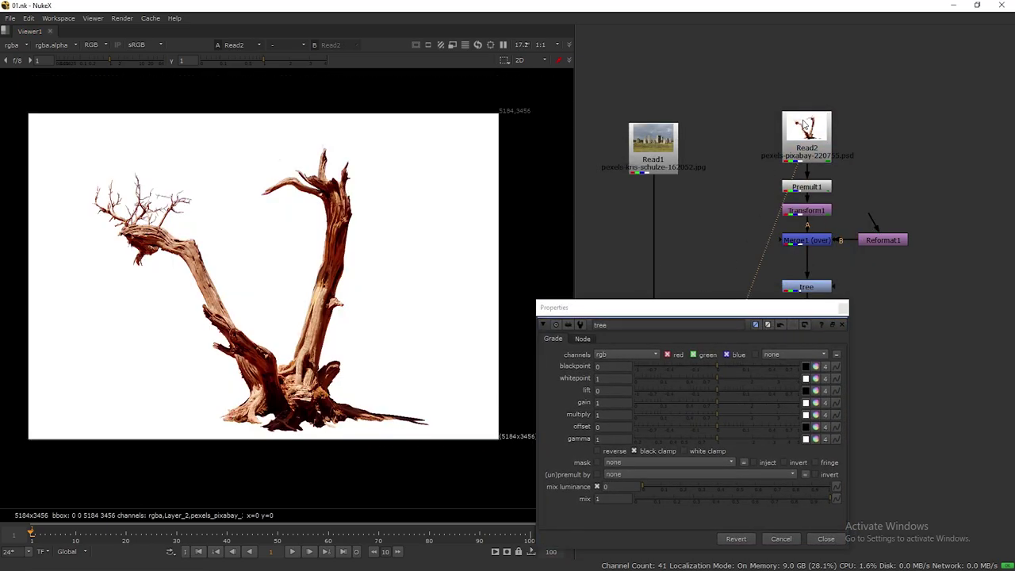
Exaggerate the tree image's display with a viewer gain of 17 and a viewer gamma of 1.45
left_click_drag(259, 59, 299, 58)
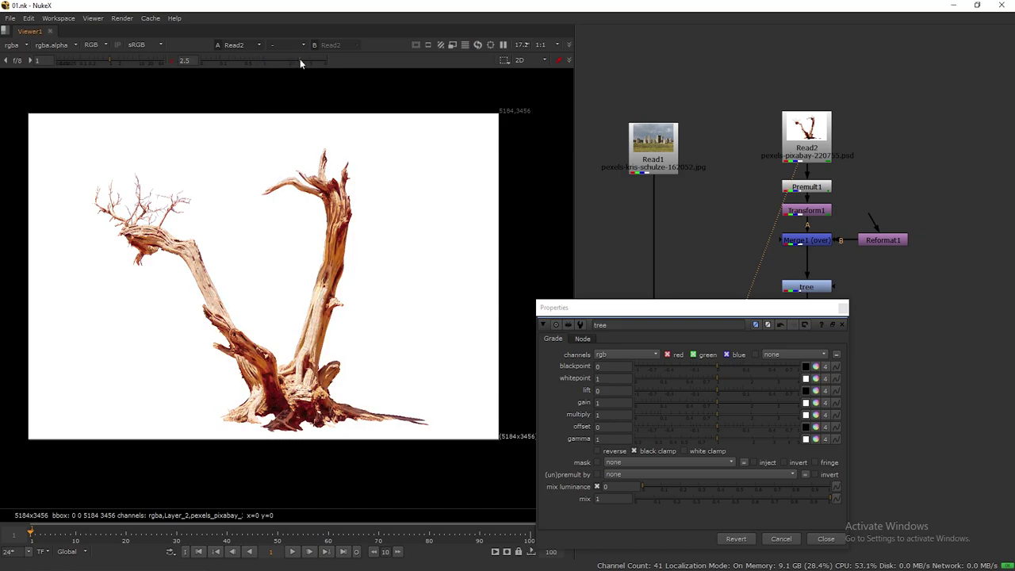
left_click(113, 59)
left_click_drag(113, 60, 146, 61)
mouse_move(270, 62)
left_mouse_down()
mouse_move(295, 58)
mouse_move(278, 64)
left_mouse_up()
Sample the tree grade's blackpoint from a very dark area among the tree's roots
left_click_drag(727, 311, 655, 134)
double_click(822, 292)
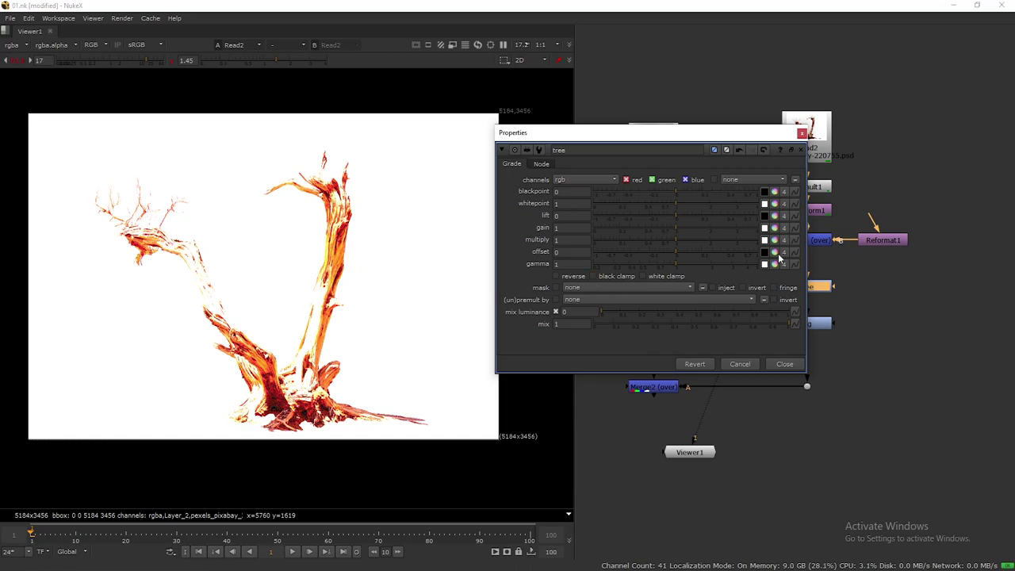
left_click(765, 192)
scroll(353, 348, "up", 6)
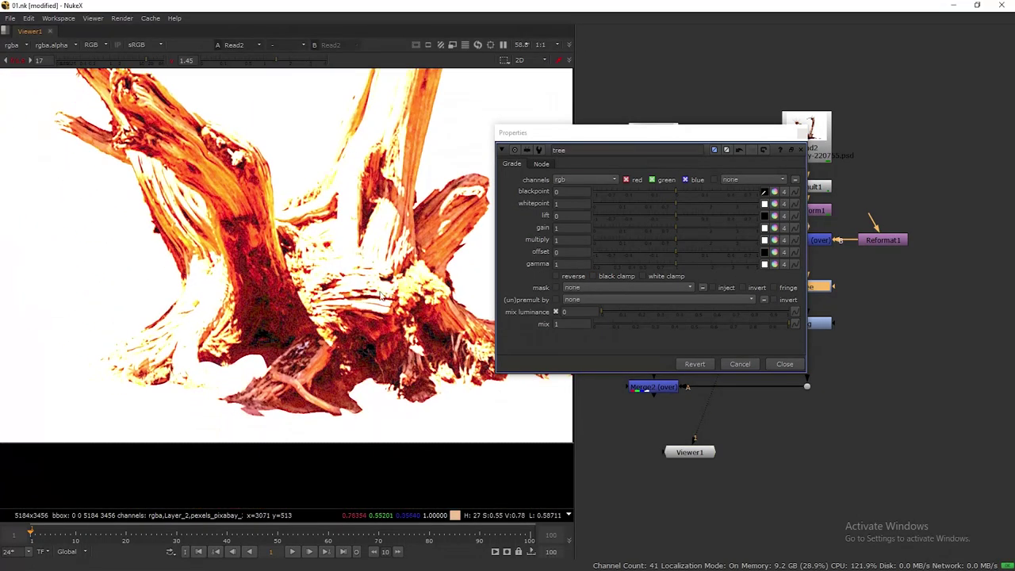
middle_click_drag(353, 348, 382, 308)
left_click_drag(404, 310, 410, 315, "ctrl+shift")
Sample the tree grade's whitepoint from a bright area on the right trunk, and close its properties
scroll(395, 254, "down", 6)
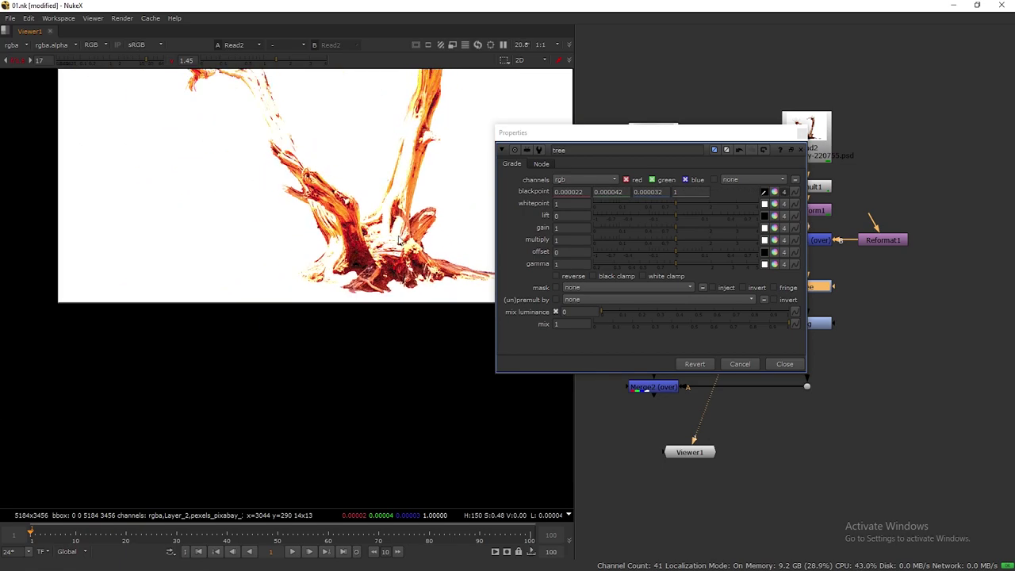
middle_click_drag(394, 252, 372, 369)
left_click(766, 204)
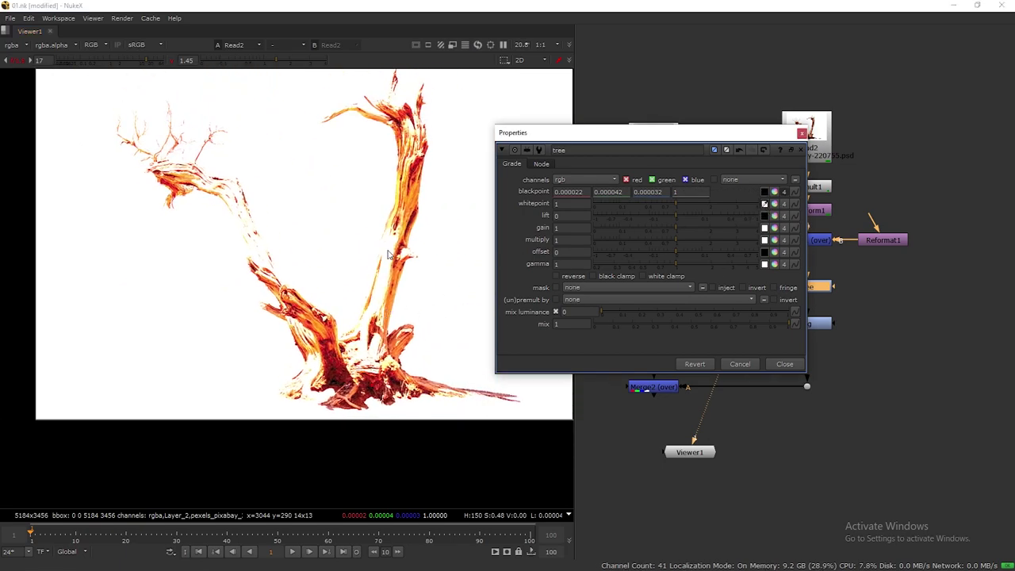
left_click_drag(384, 248, 391, 258, "ctrl+shift")
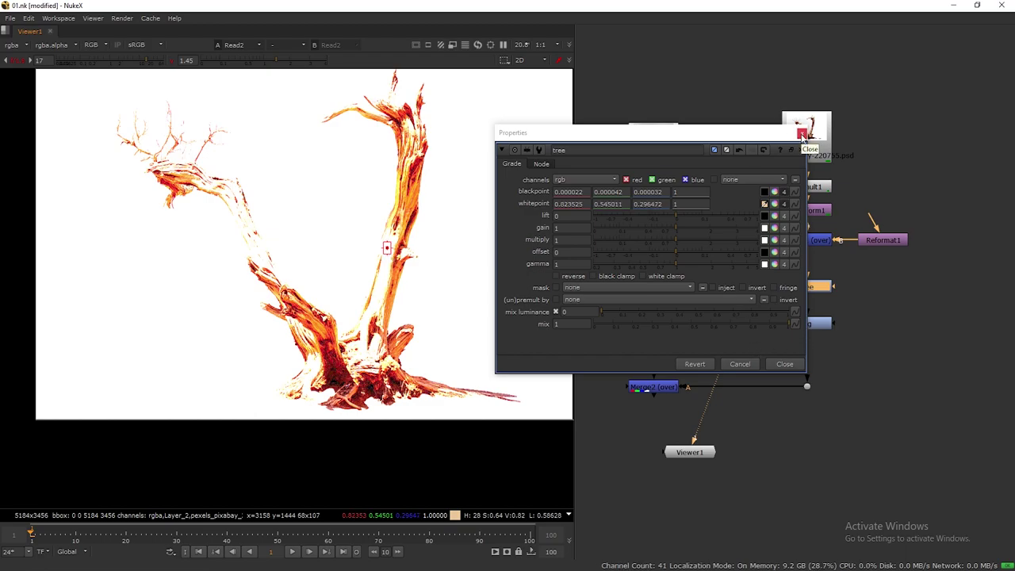
left_click(803, 134)
Show the Stonehenge plate from Read1 in the Viewer and open the bg grade's properties
scroll(388, 253, "down", 3)
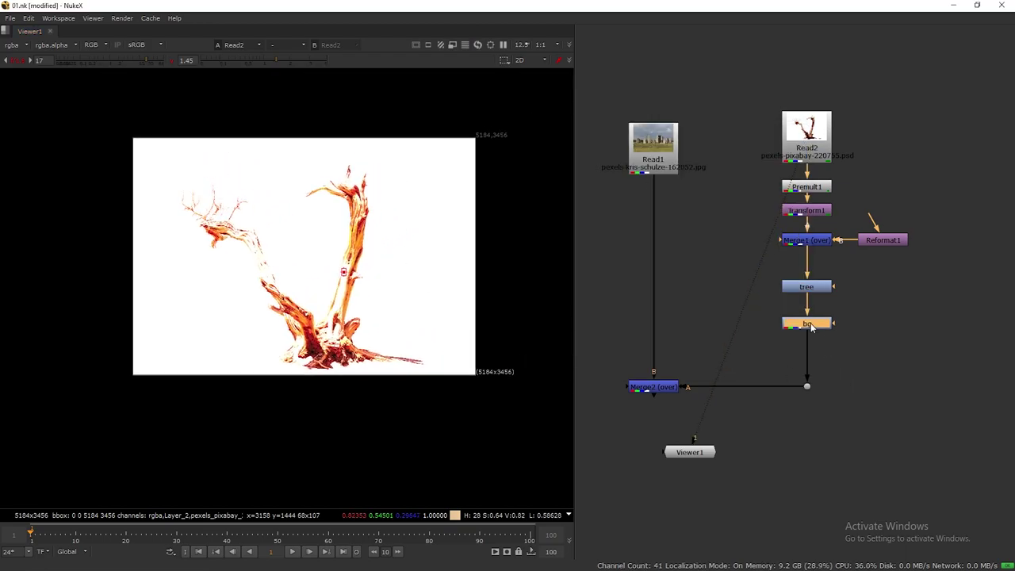
left_click(653, 144)
key("1")
left_click_drag(689, 453, 731, 445)
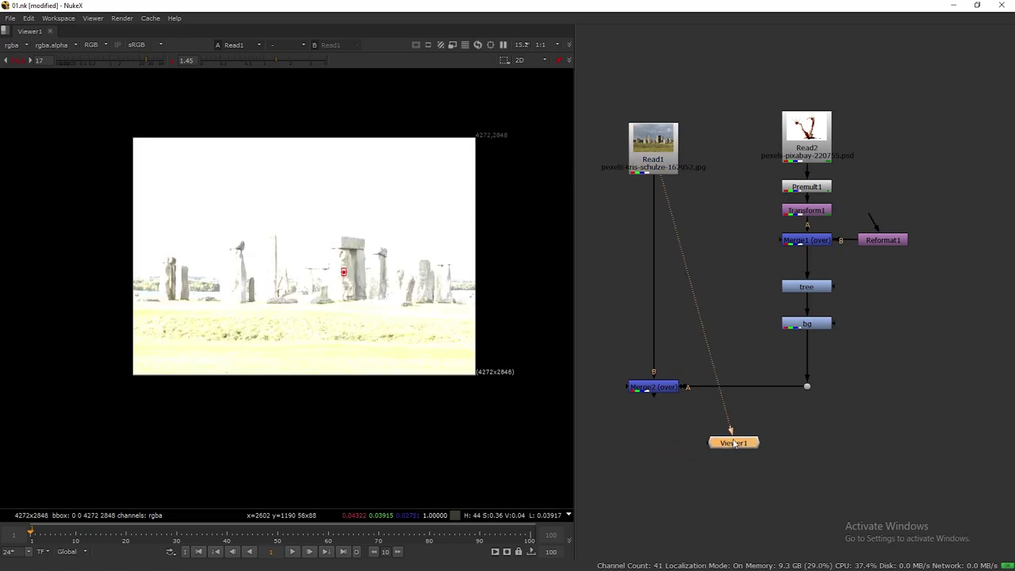
double_click(807, 323)
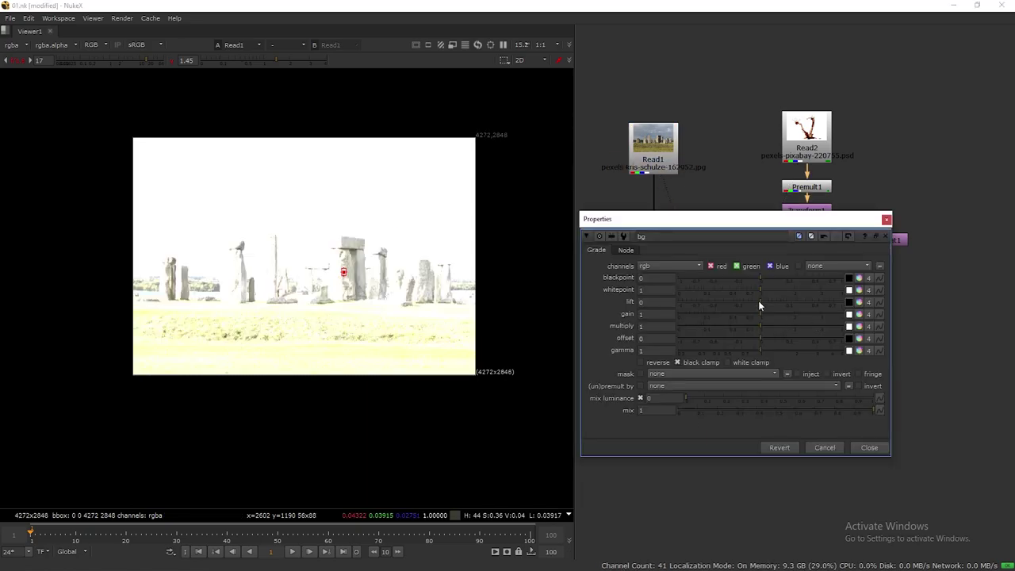
Enable reverse on the bg grade, and set the viewer gain to 14 and the viewer gamma to 0.21
scroll(369, 230, "up", 2)
left_click_drag(274, 61, 251, 61)
mouse_move(156, 58)
left_mouse_down()
mouse_move(128, 58)
mouse_move(278, 61)
mouse_move(143, 60)
left_mouse_up()
left_click_drag(217, 60, 229, 60)
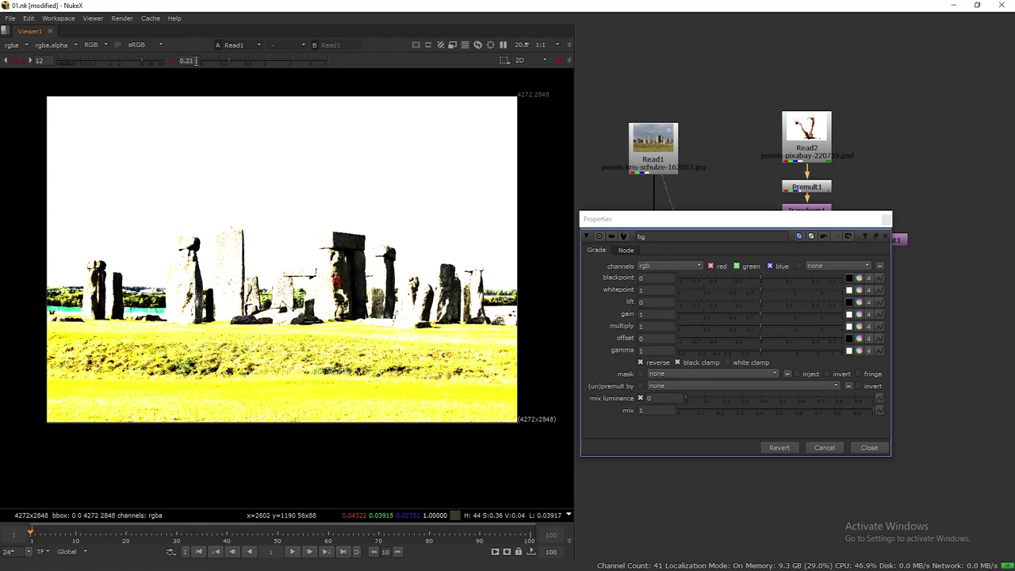
mouse_move(142, 59)
left_mouse_down()
mouse_move(130, 58)
mouse_move(144, 60)
left_mouse_up()
Sample the bg grade's blackpoint from the dark base of the narrow shadowed stone
scroll(286, 275, "up", 5)
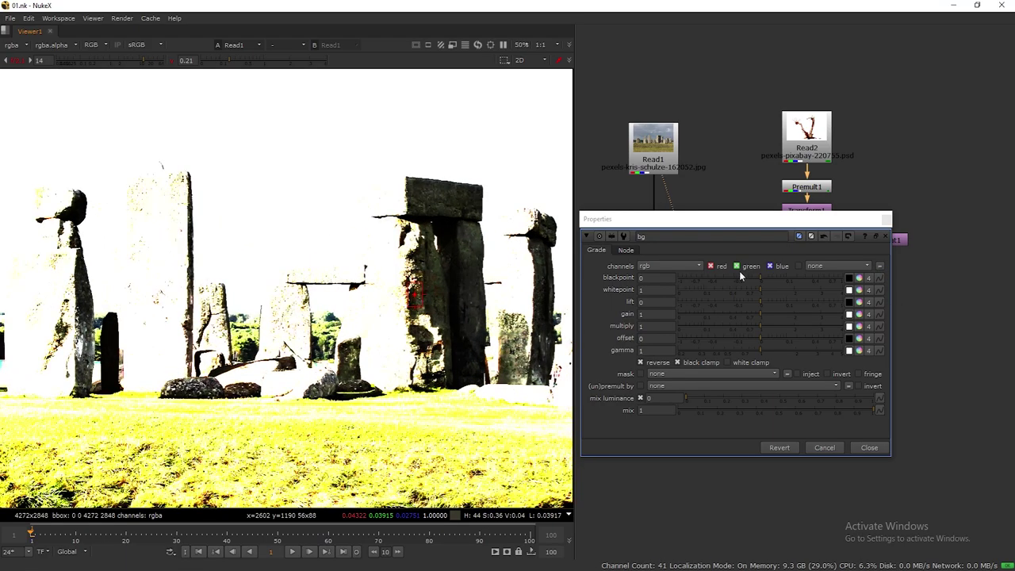
scroll(301, 328, "up", 2)
middle_click_drag(147, 401, 249, 276)
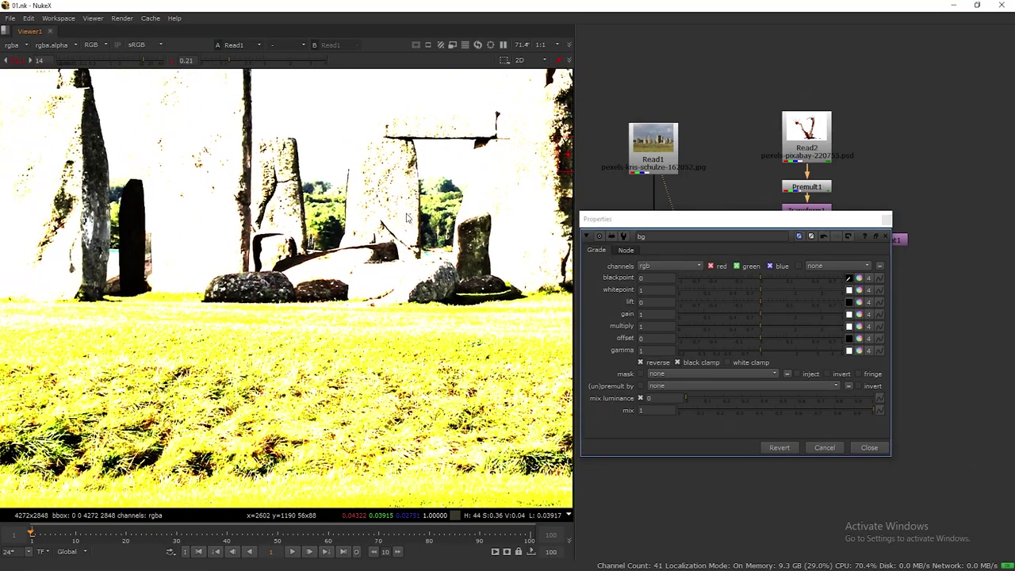
left_click(127, 292, "ctrl")
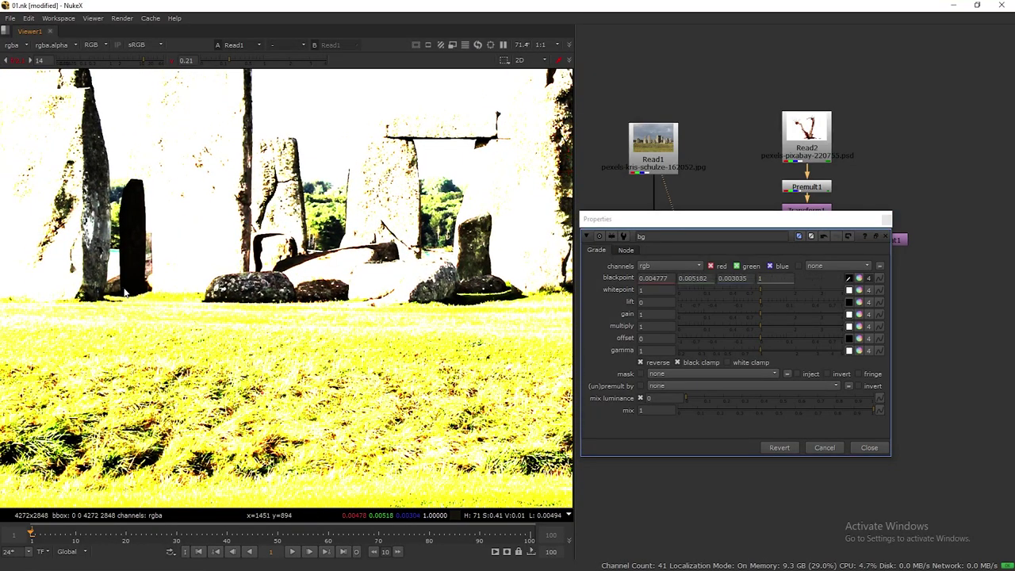
Sample the bg grade's whitepoint from the bright low rock between the stones, and close its properties
left_click(850, 290)
scroll(355, 283, "down", 3)
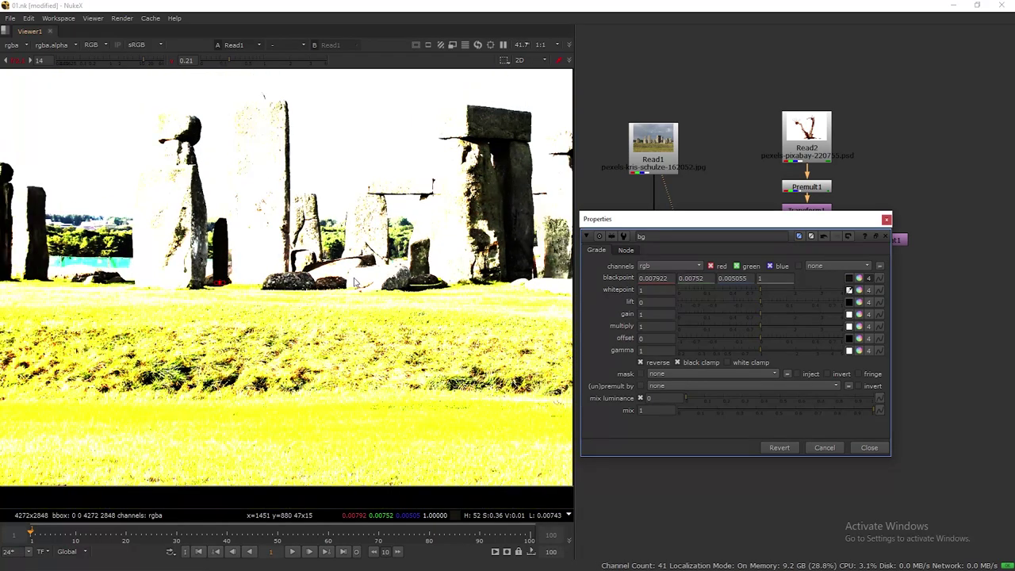
left_click(356, 285, "ctrl")
scroll(373, 289, "down", 3)
middle_click_drag(374, 285, 269, 320)
left_click(886, 220)
Show Merge2 in the Viewer, place the Viewer node below it, and reset the viewer gain and gamma
left_click(653, 387)
key("1")
left_click_drag(756, 442, 662, 466)
left_click(18, 62)
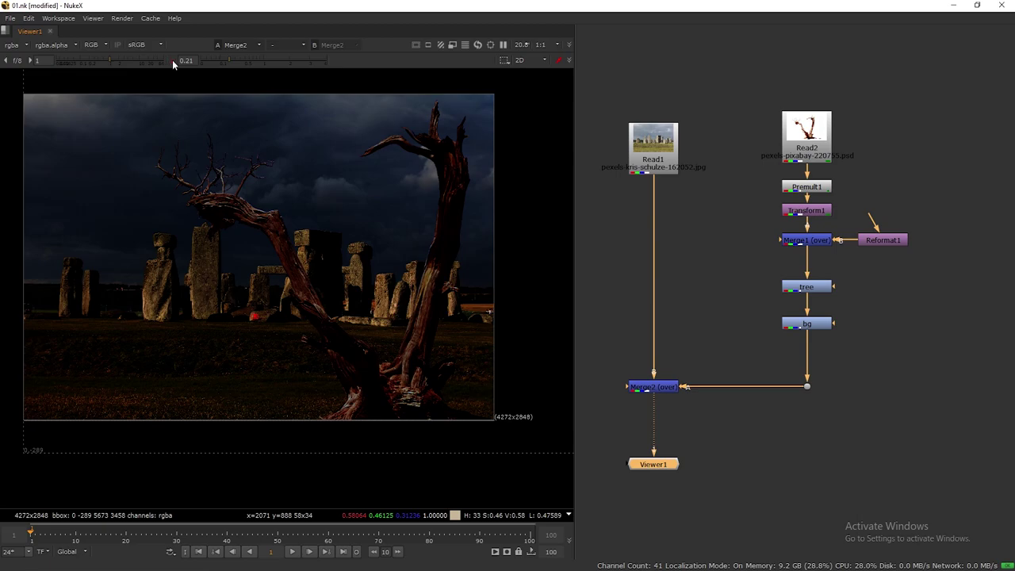
left_click(172, 60)
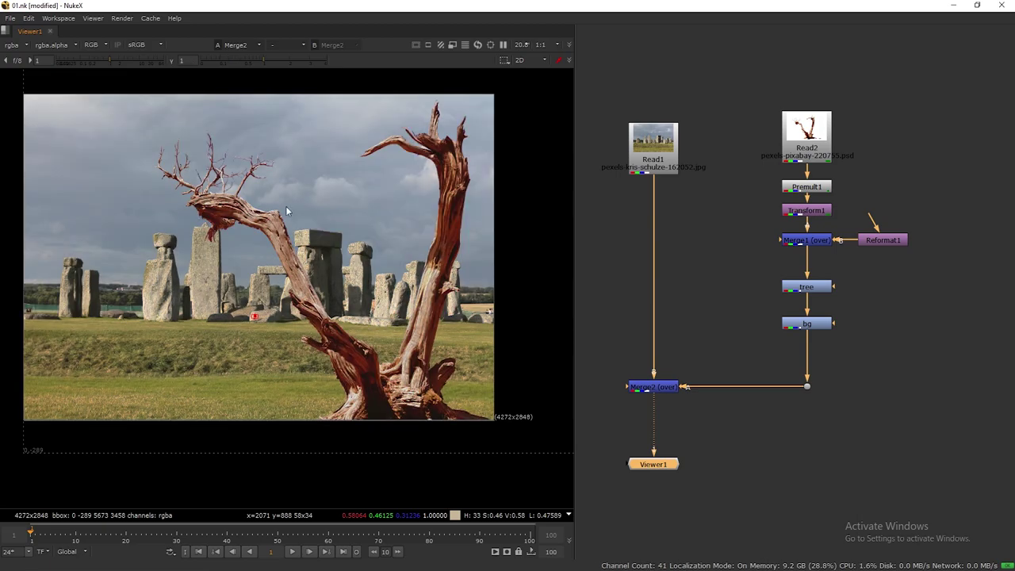
Set the tree grade's mask to rgba.alpha and close its properties
double_click(807, 287)
left_click(577, 298)
left_click(587, 341)
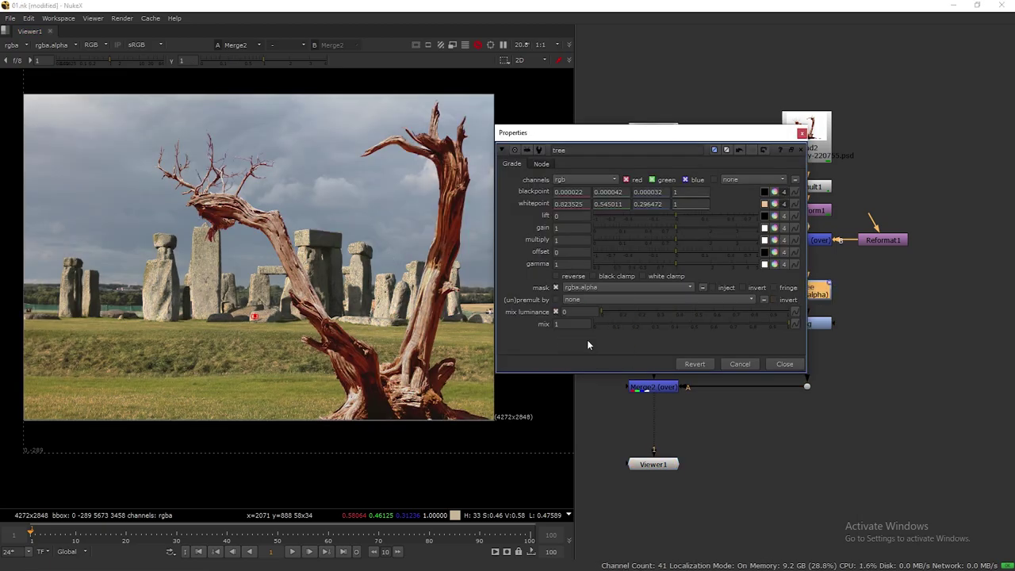
left_click(802, 132)
Set the bg grade's mask to rgba.alpha, close its properties, and save the script
double_click(807, 324)
left_click(674, 374)
left_click(679, 427)
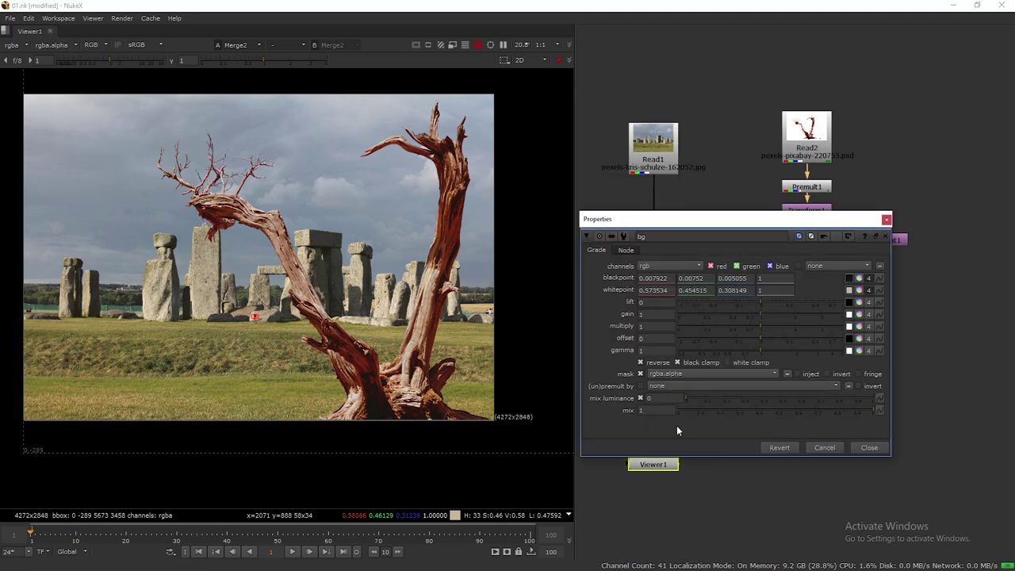
left_click(887, 219)
key("ctrl+s")
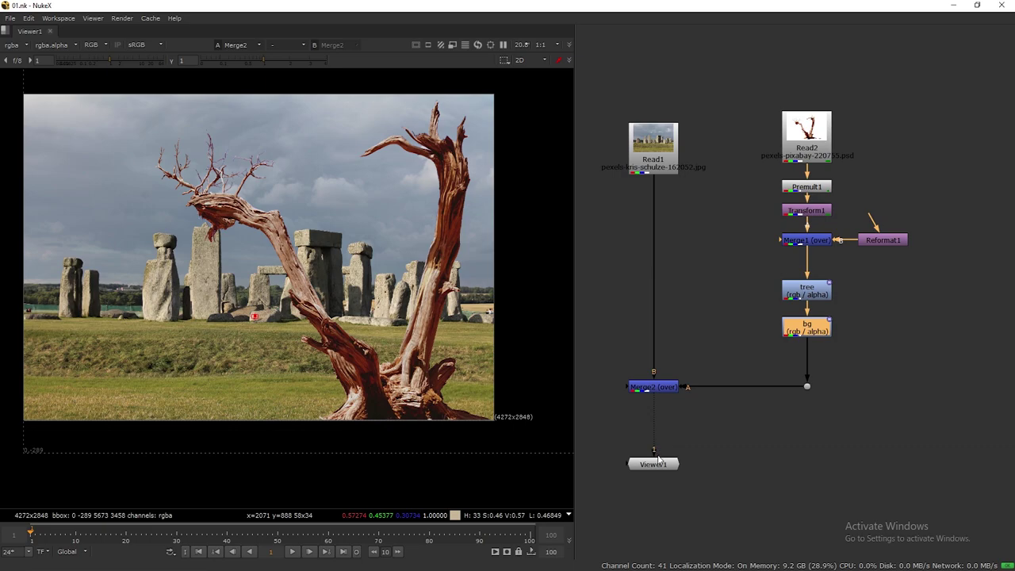
left_click(664, 162)
key("1")
left_click_drag(672, 386, 663, 471)
scroll(754, 402, "down", 2)
left_click_drag(764, 268, 794, 302)
left_click(832, 341)
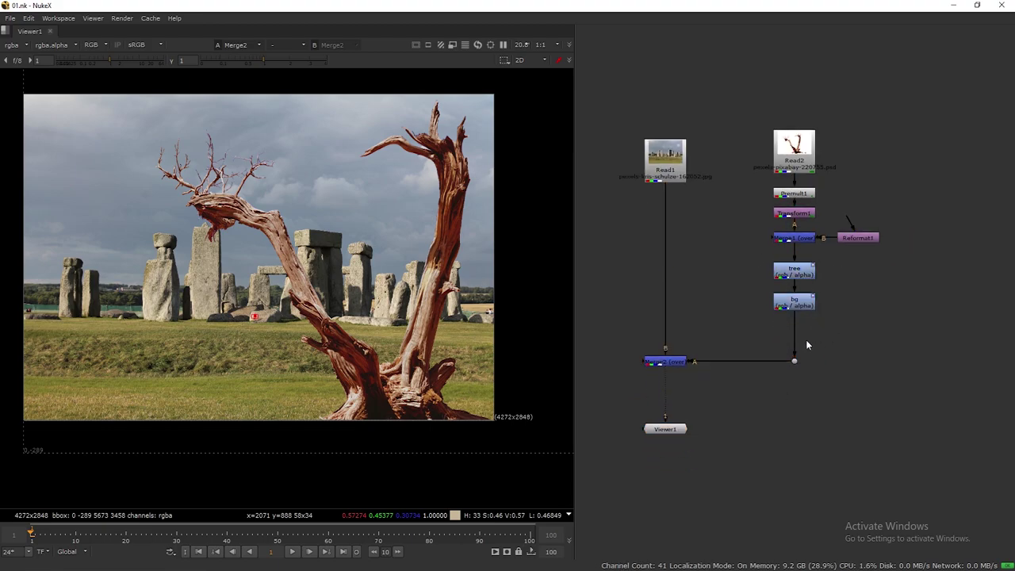
Insert a new Grade node after bg and move its properties window clear of the Viewer image
scroll(809, 341, "up", 2)
middle_click_drag(810, 339, 821, 336)
left_click(811, 297)
key("Tab")
type("gr")
key("Return")
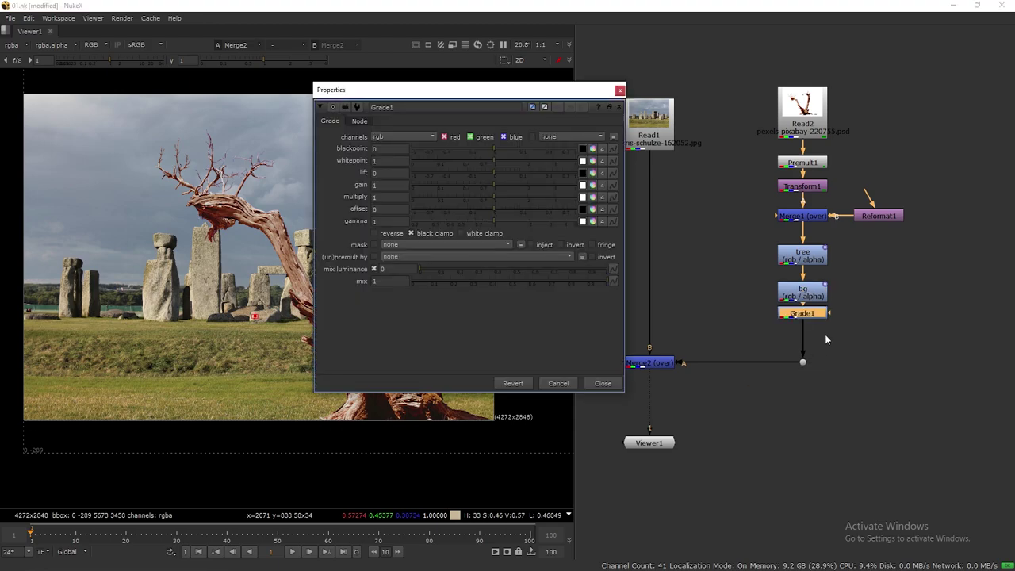
left_click_drag(519, 92, 793, 87)
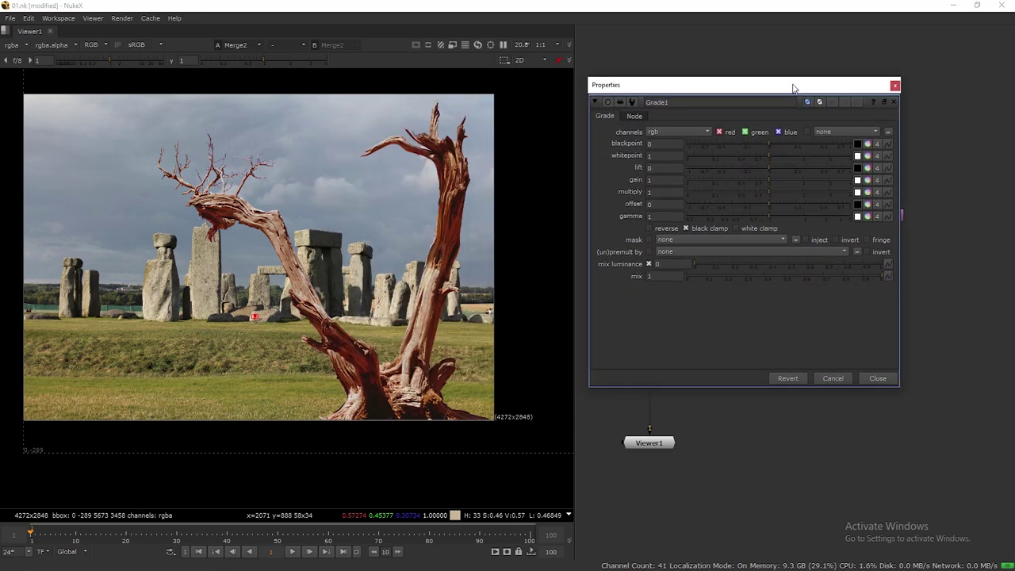
Set Grade1's gamma to red 0.92, green 1.12 and blue 1.04, judging each colour channel separately in the Viewer
left_click(867, 217)
key("r")
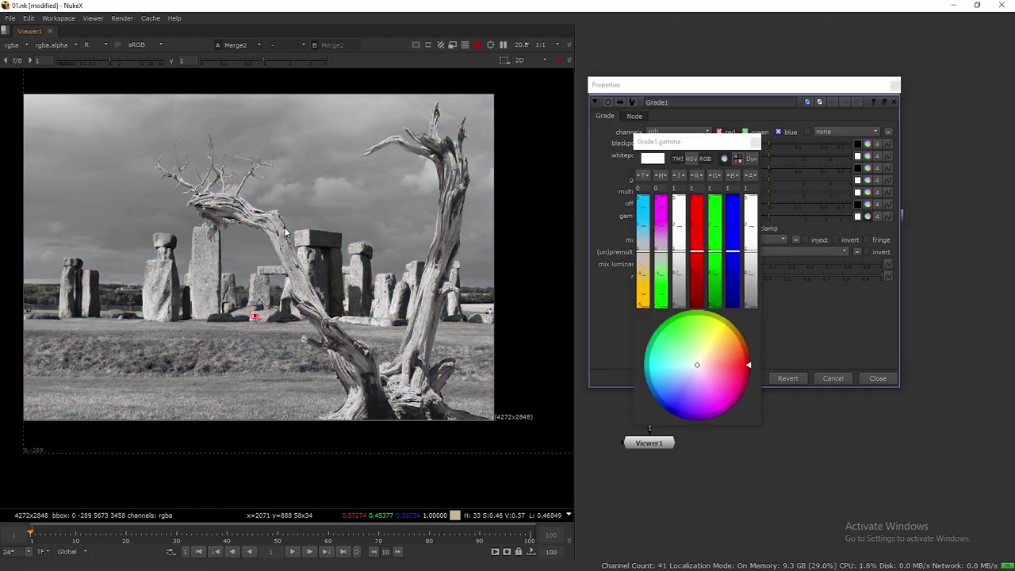
left_click_drag(696, 253, 715, 249)
key("g")
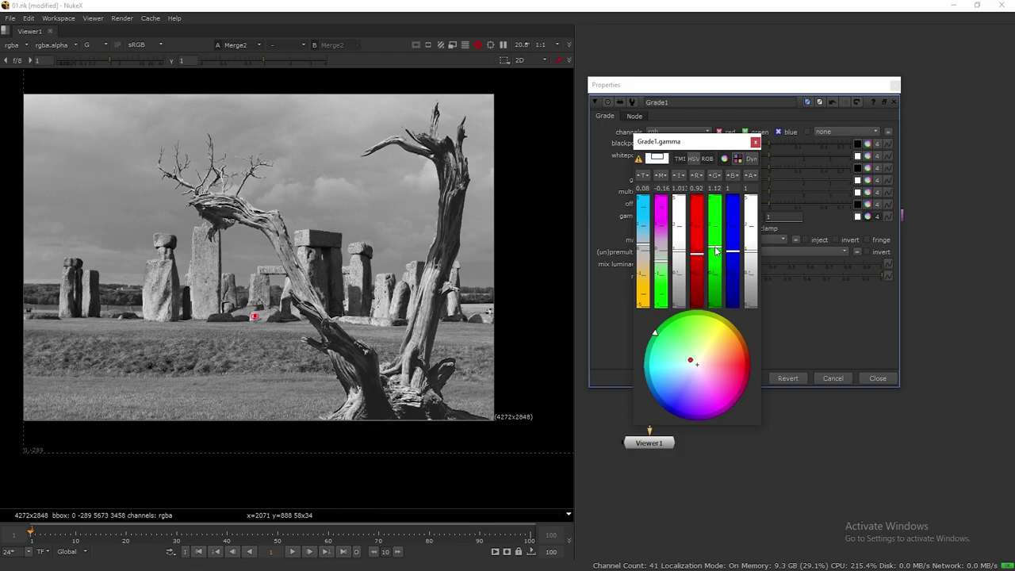
key("b")
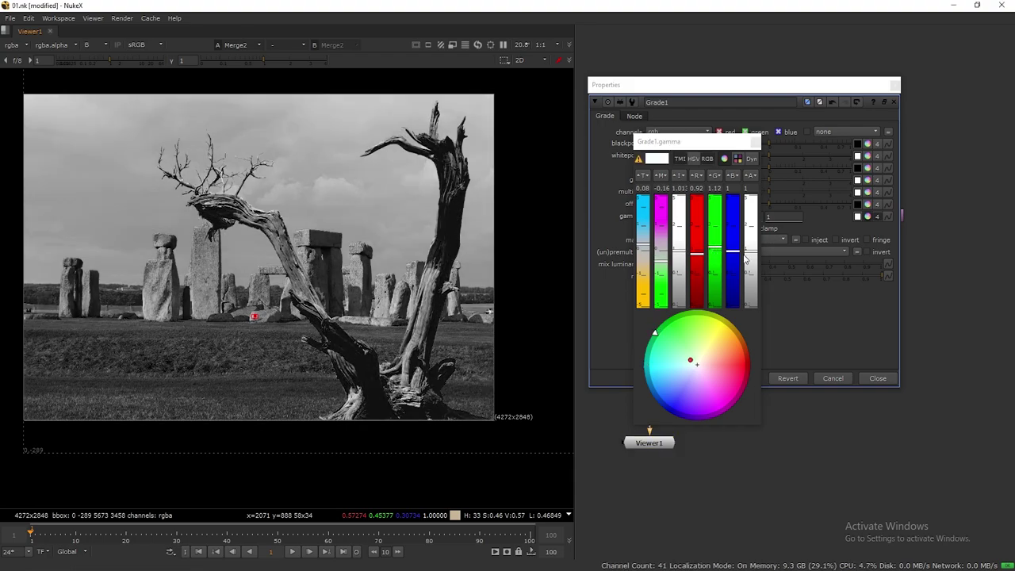
left_click_drag(735, 256, 735, 251)
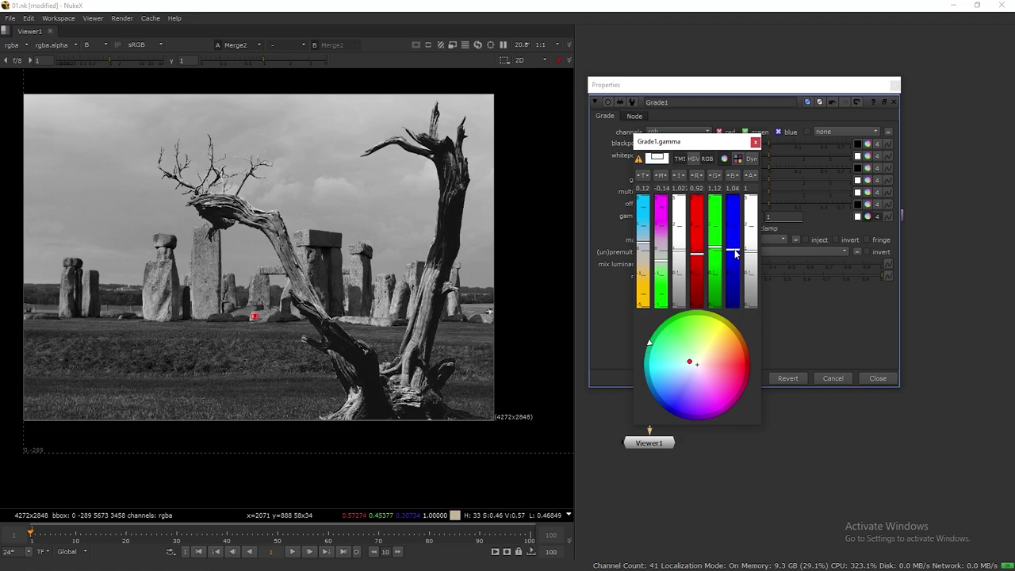
left_click(756, 142)
key("b")
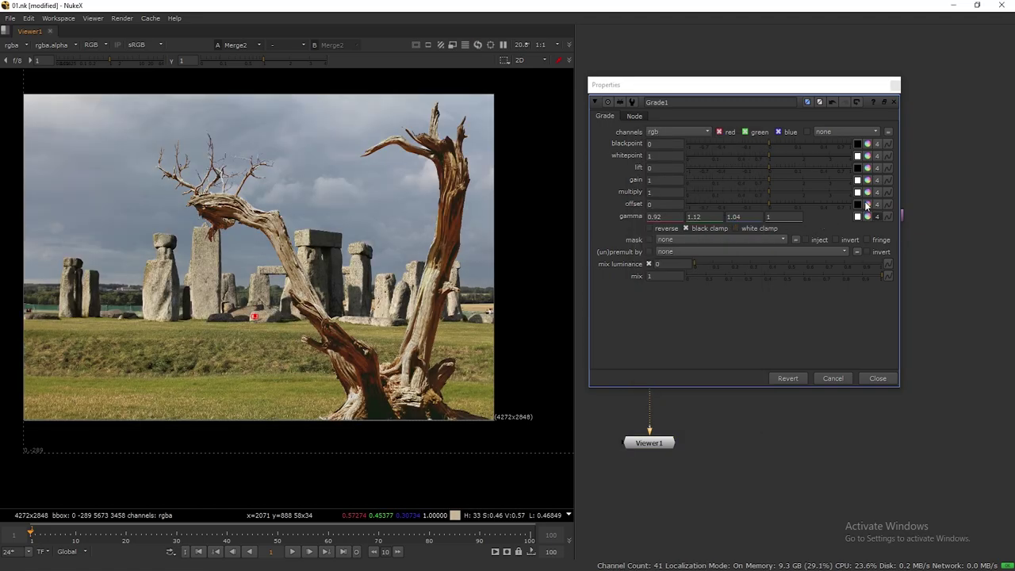
Set Grade1's red offset to 0.015 while checking the individual channels, and set its mask to rgba.alpha
left_click(867, 204)
left_click(867, 204)
left_click(867, 216)
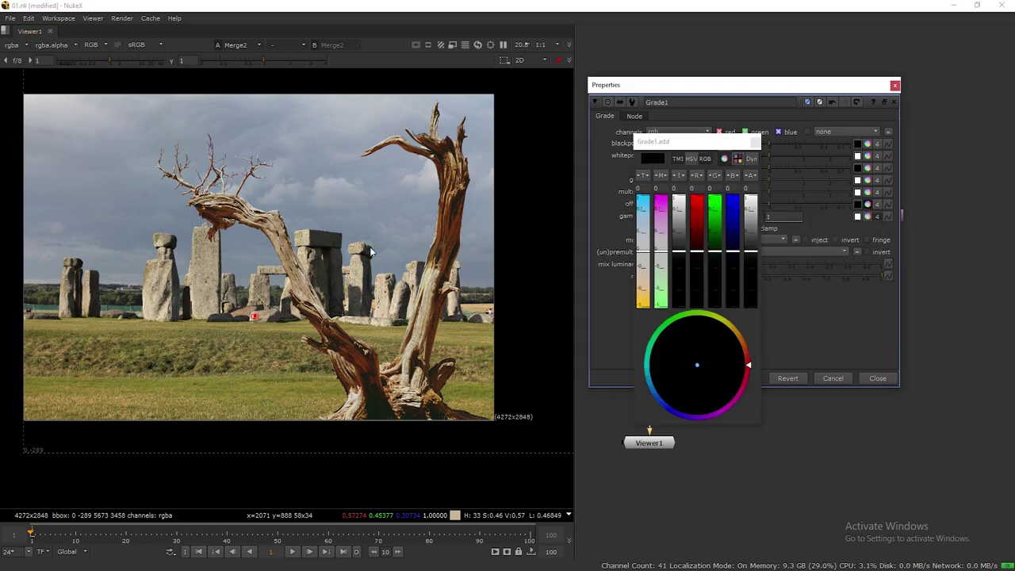
key("r")
mouse_move(705, 254)
left_mouse_down()
mouse_move(699, 248)
mouse_move(717, 256)
left_mouse_up()
key("g")
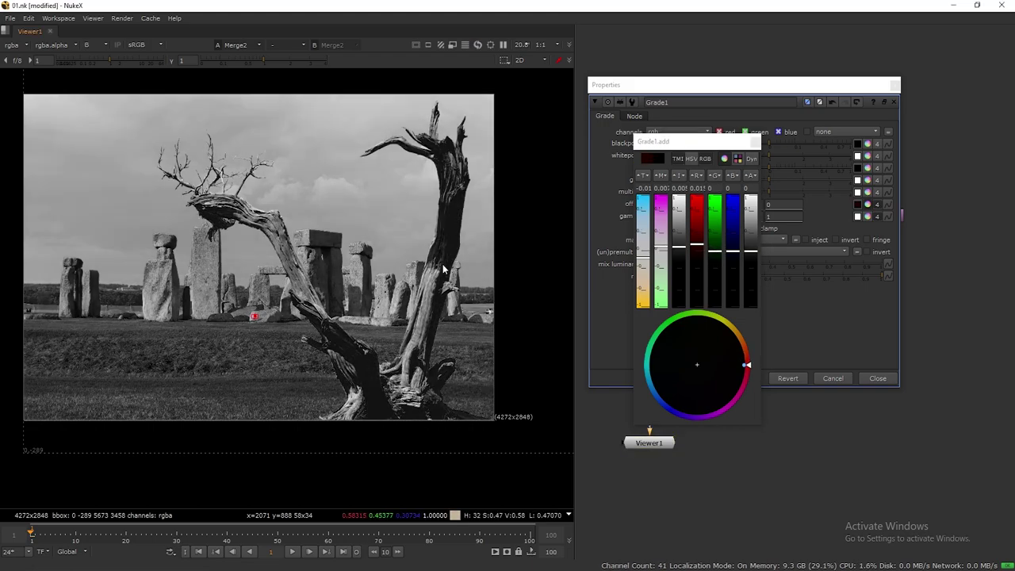
left_click(731, 260)
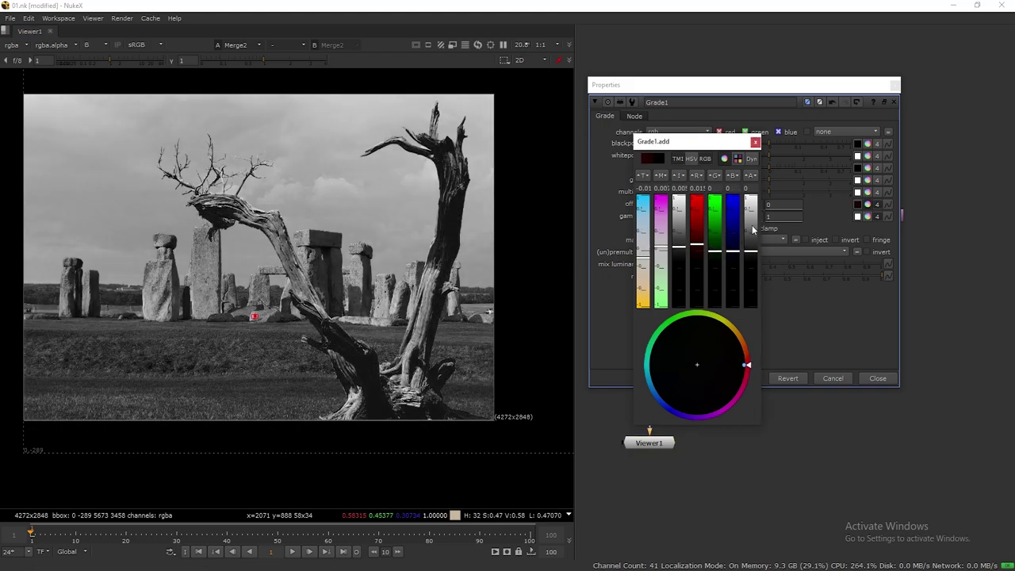
left_click(756, 142)
left_click(676, 240)
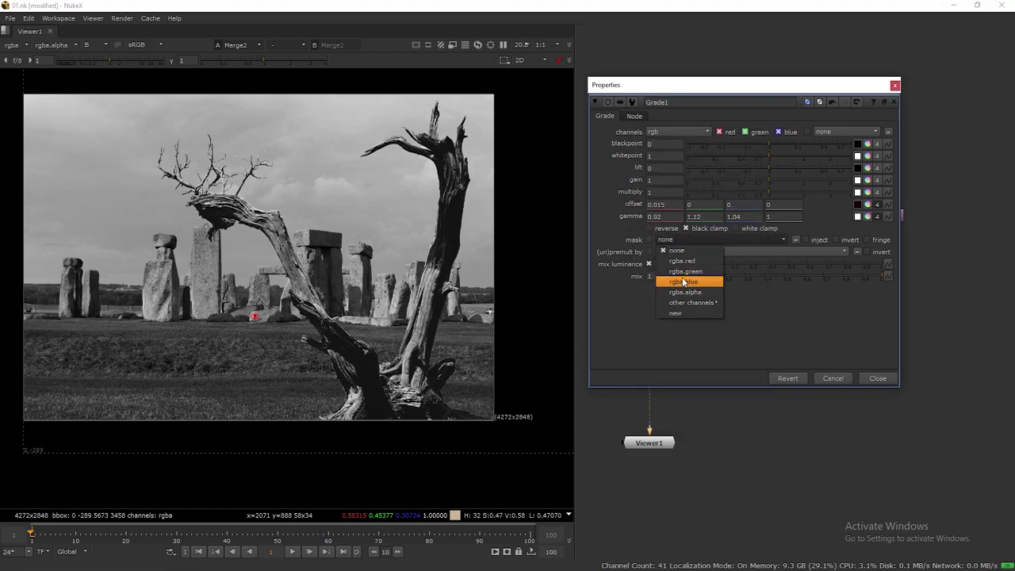
left_click(687, 290)
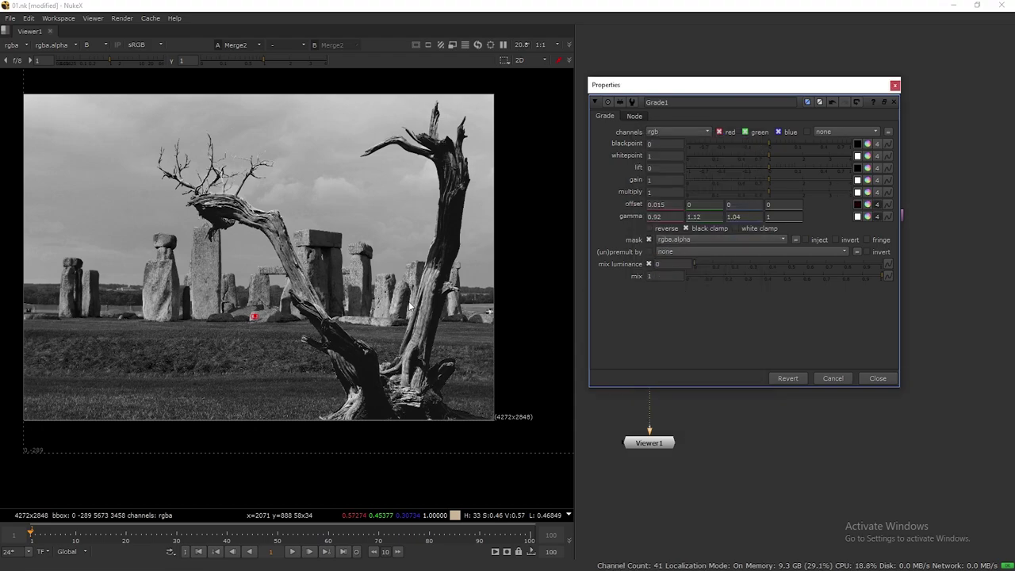
Return the Viewer to full colour, save the script, and set Grade1's multiply to 1.22, gain to 0.8 and lift to -0.003
key("b")
key("ctrl+s")
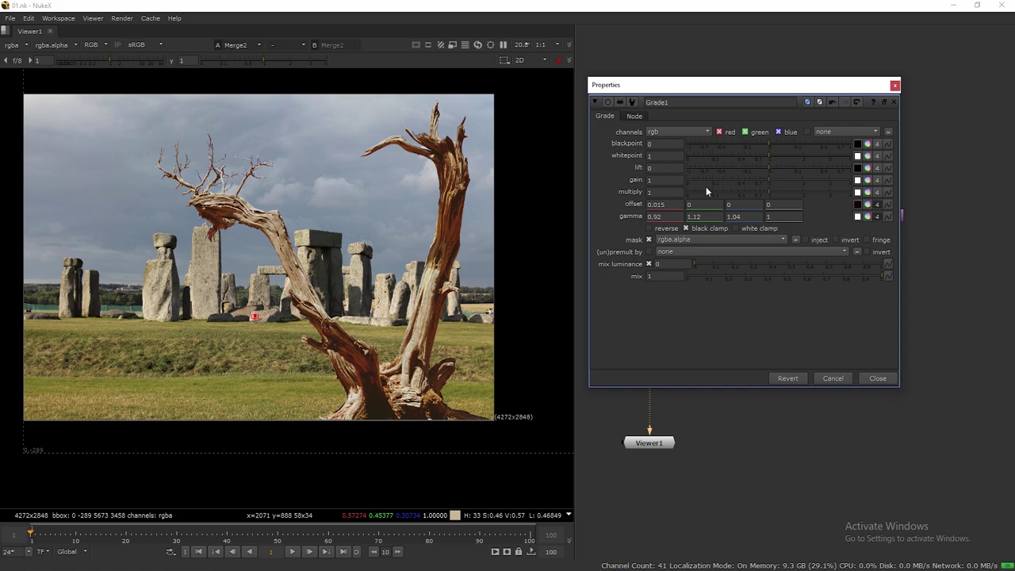
left_click(768, 191)
mouse_move(762, 190)
left_mouse_down()
mouse_move(776, 193)
mouse_move(760, 181)
mouse_move(779, 167)
mouse_move(763, 170)
left_mouse_up()
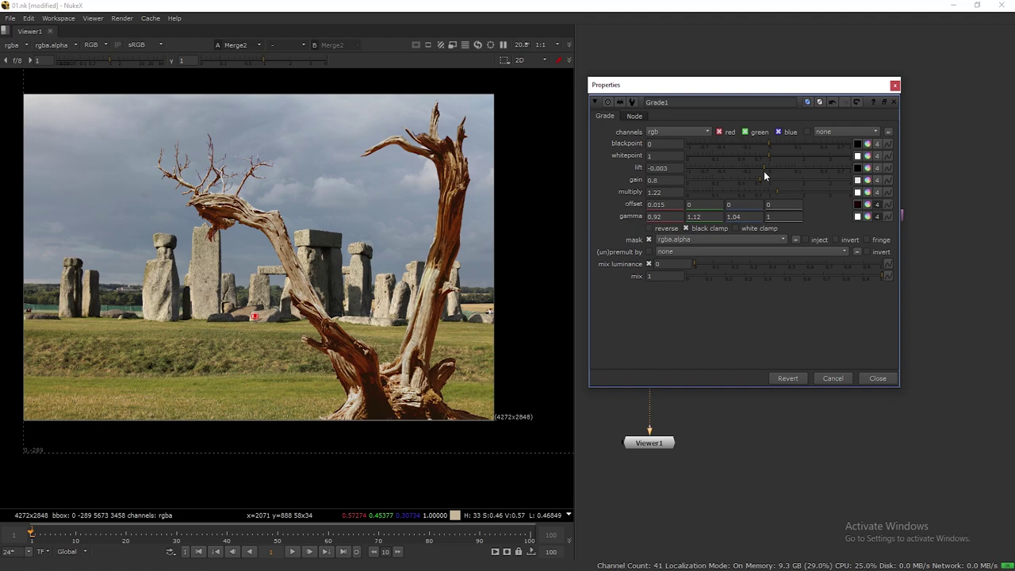
left_click(895, 85)
Lower Merge2 and its corner dot to make room, and insert a Saturation node after Grade1
left_click_drag(597, 338, 821, 396)
left_click_drag(803, 363, 806, 405)
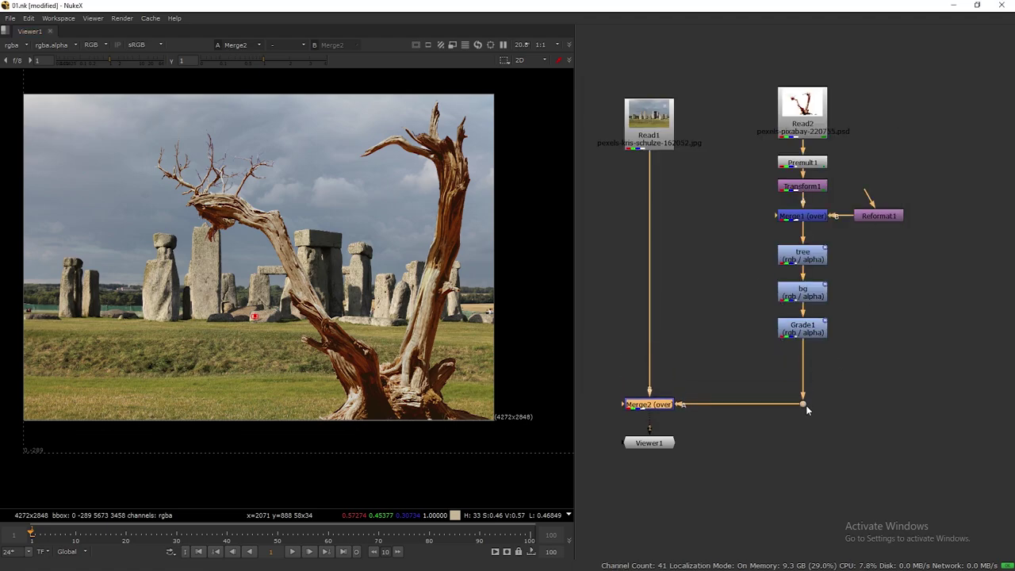
left_click(809, 333)
key("Tab")
type("satu")
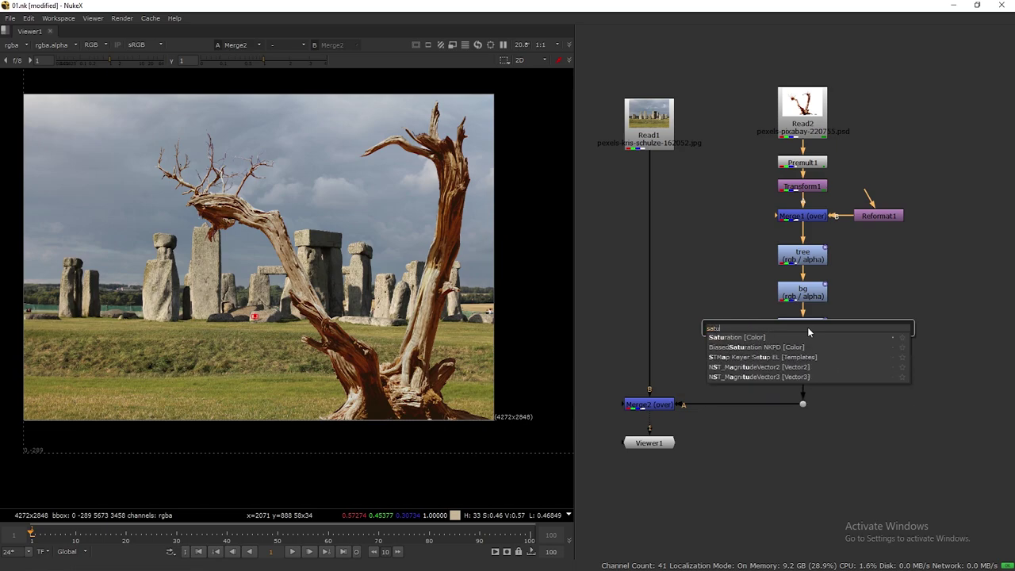
key("Return")
Set Saturation1's saturation to 0.7, moving its properties window off the node chain, and close the properties
left_click_drag(781, 238, 771, 238)
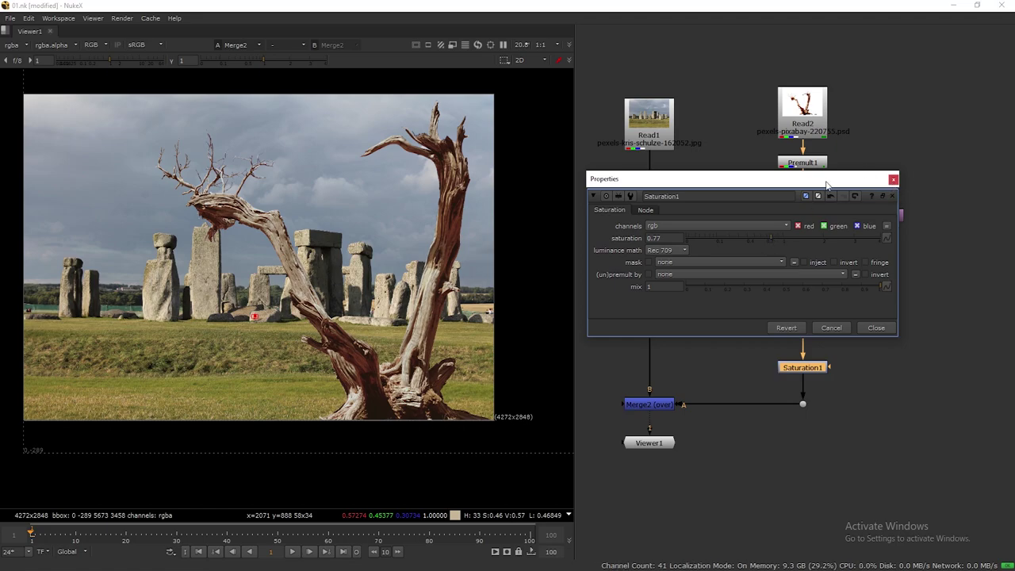
left_click_drag(829, 184, 713, 169)
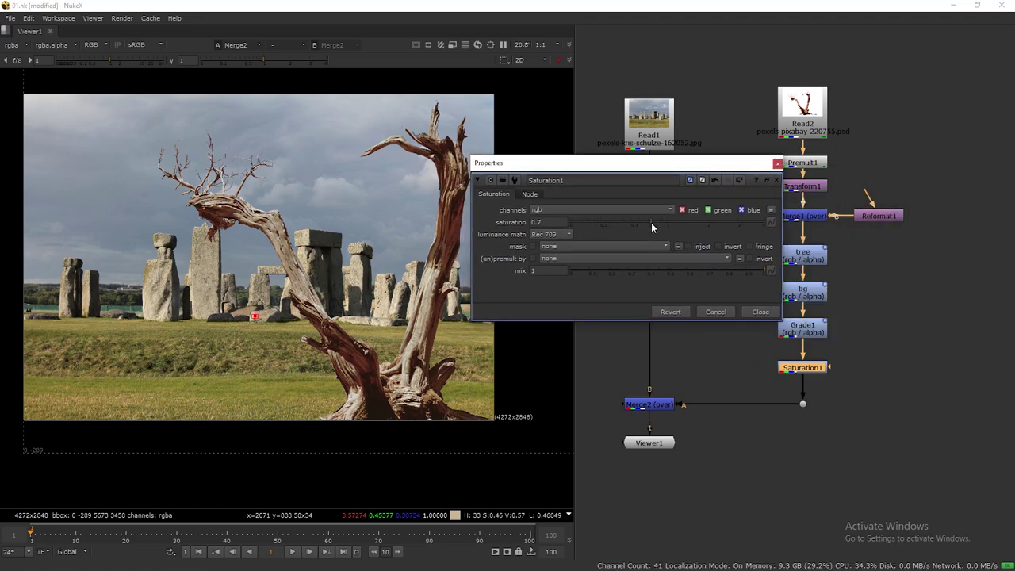
left_click(778, 163)
Set Grade1's whitepoint to 0.88, lift to -0.001 and multiply to 1.06, trying a gain of 0.94 and undoing it
double_click(813, 333)
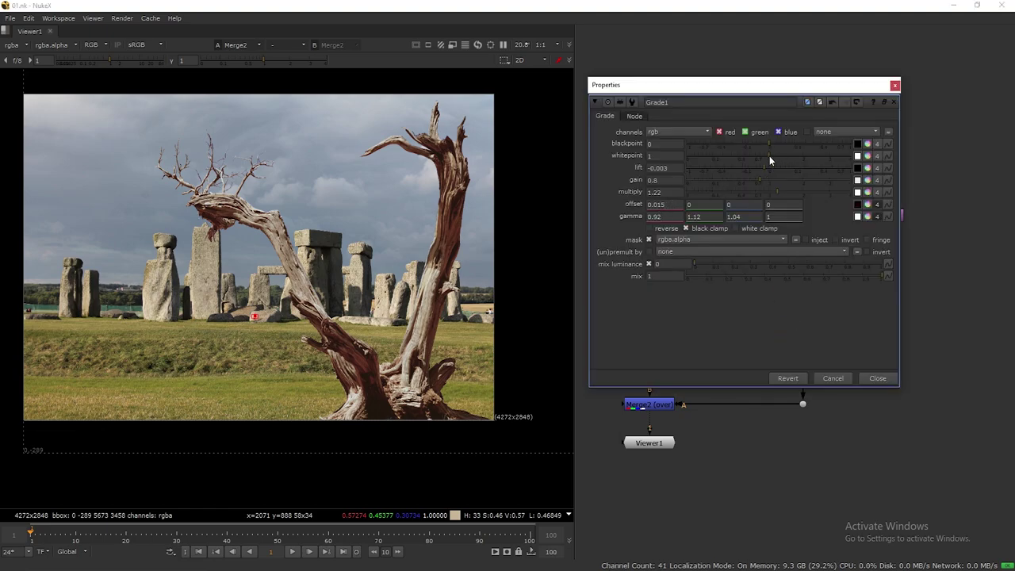
left_click_drag(769, 155, 771, 184)
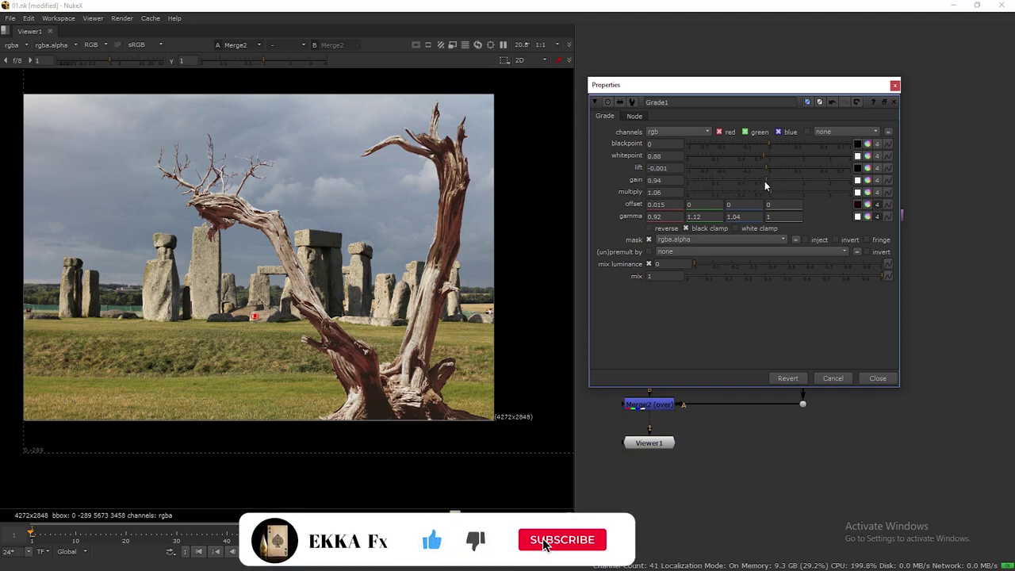
key("ctrl+z")
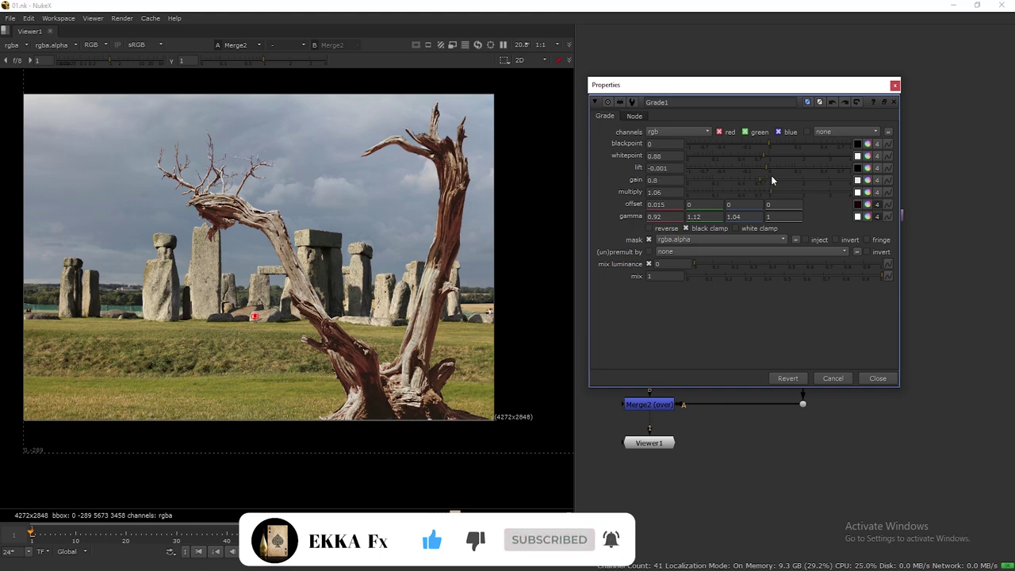
left_click(669, 230)
left_click(668, 230)
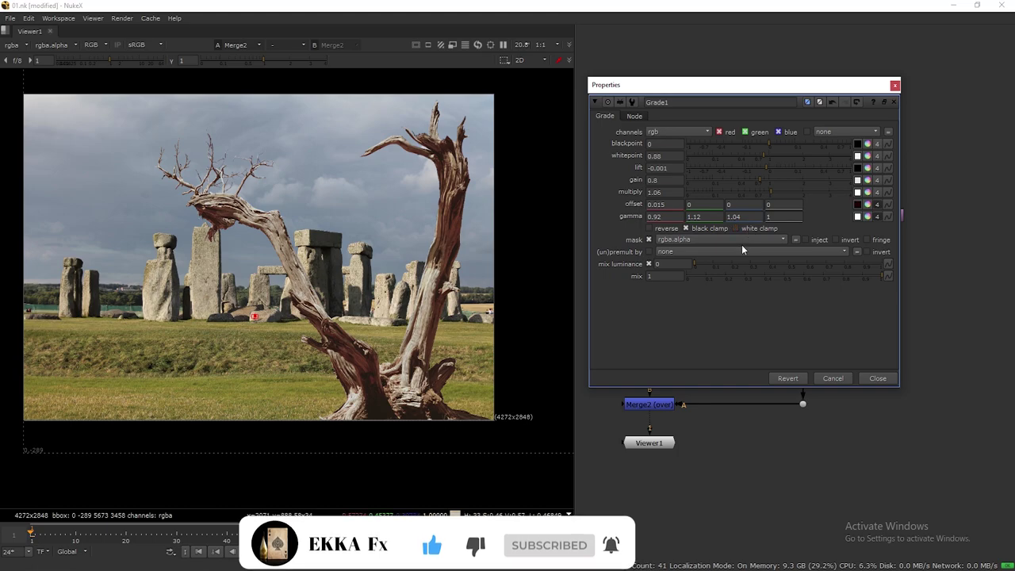
left_click(895, 85)
Set Saturation1's saturation to 0.6 and move the nodes from tree to Saturation1 up to free space above the dot
double_click(805, 368)
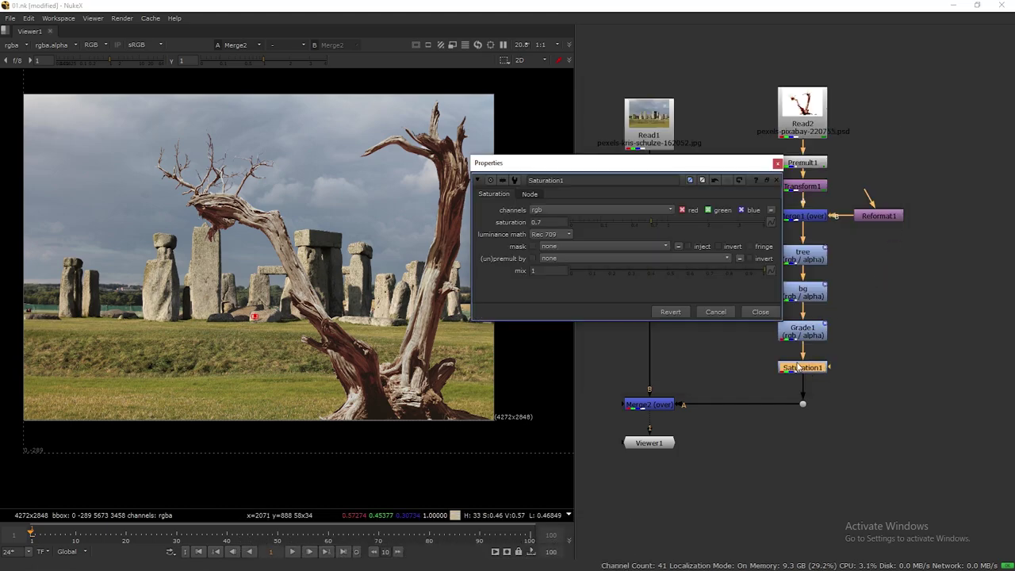
left_click_drag(651, 222, 648, 222)
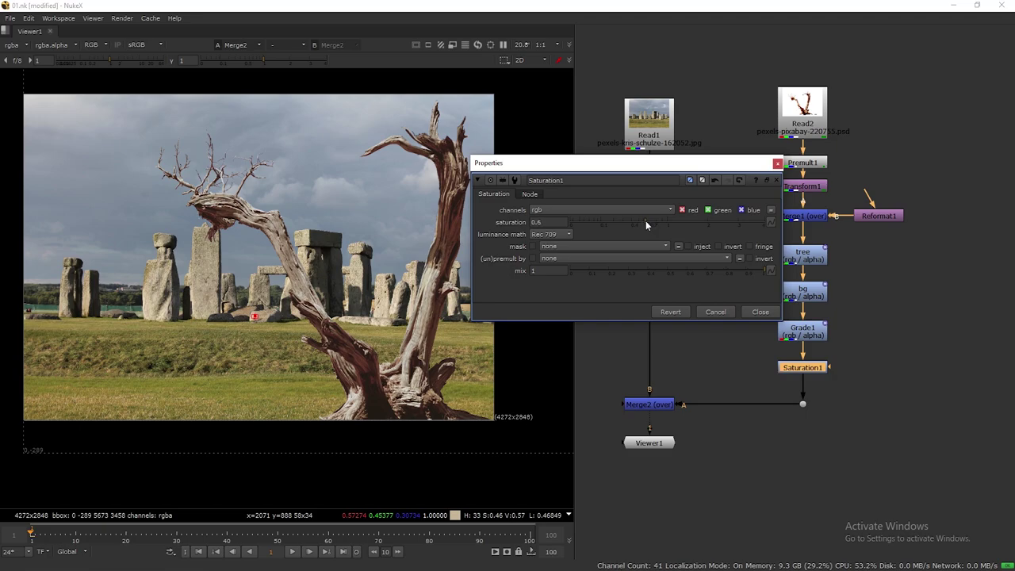
left_click(778, 164)
left_click_drag(734, 242, 891, 383)
left_click_drag(820, 370, 821, 358)
left_click(846, 391)
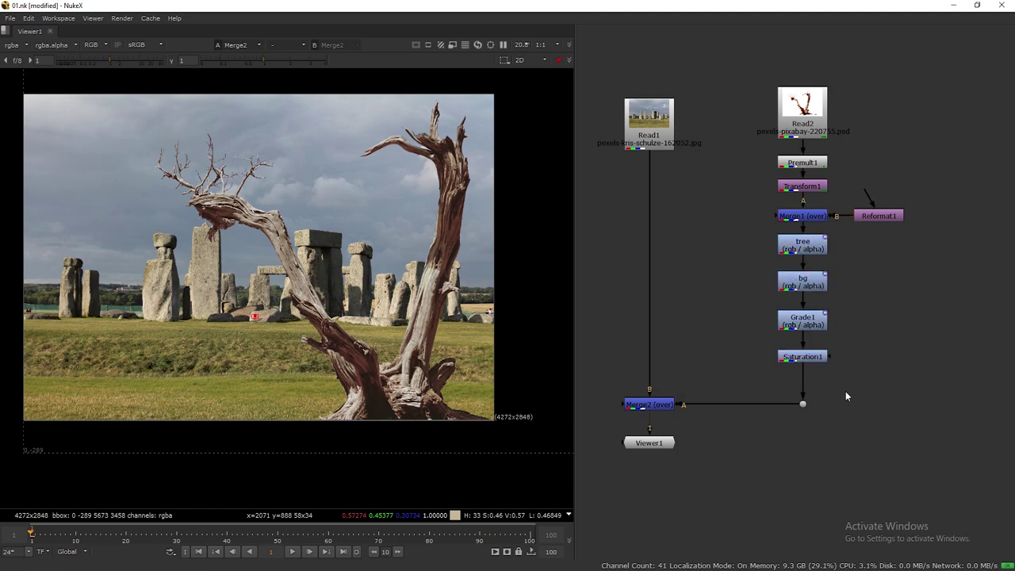
Insert a ColorCorrect node after Saturation1 and move its properties window clear of the Viewer image
key("Tab")
type("col")
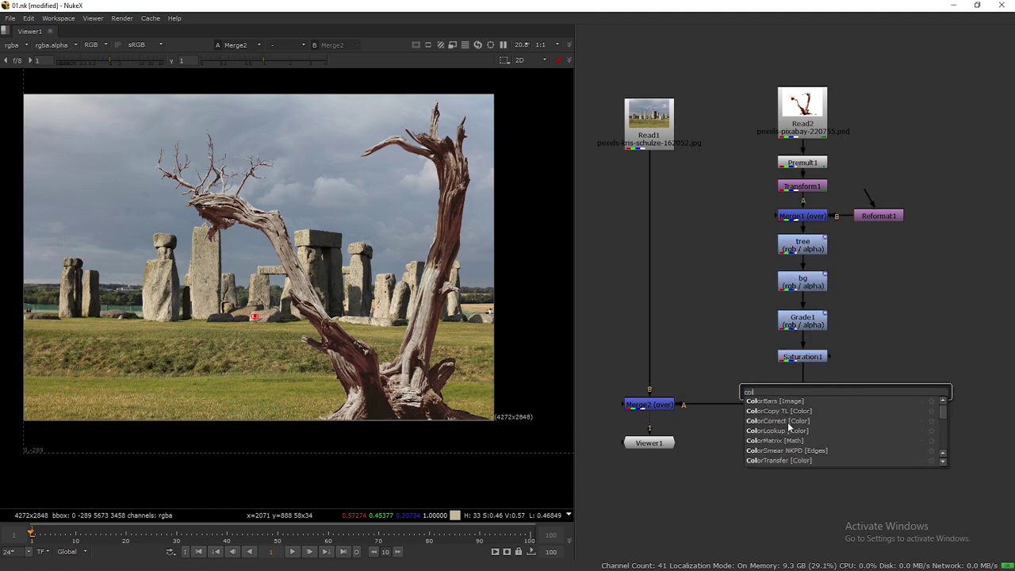
left_click(811, 358)
key("Tab")
type("colo")
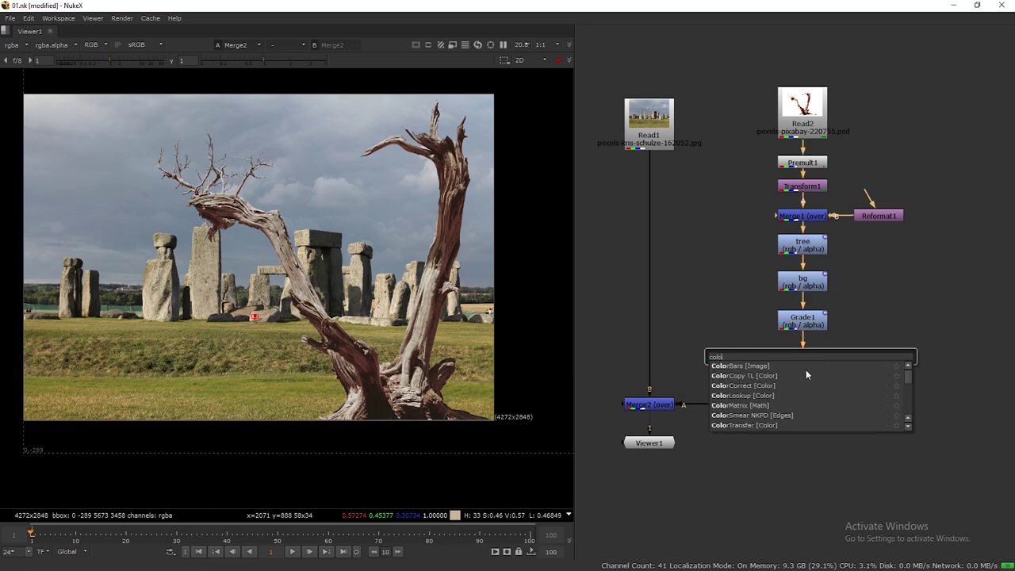
type("r")
left_click(749, 389)
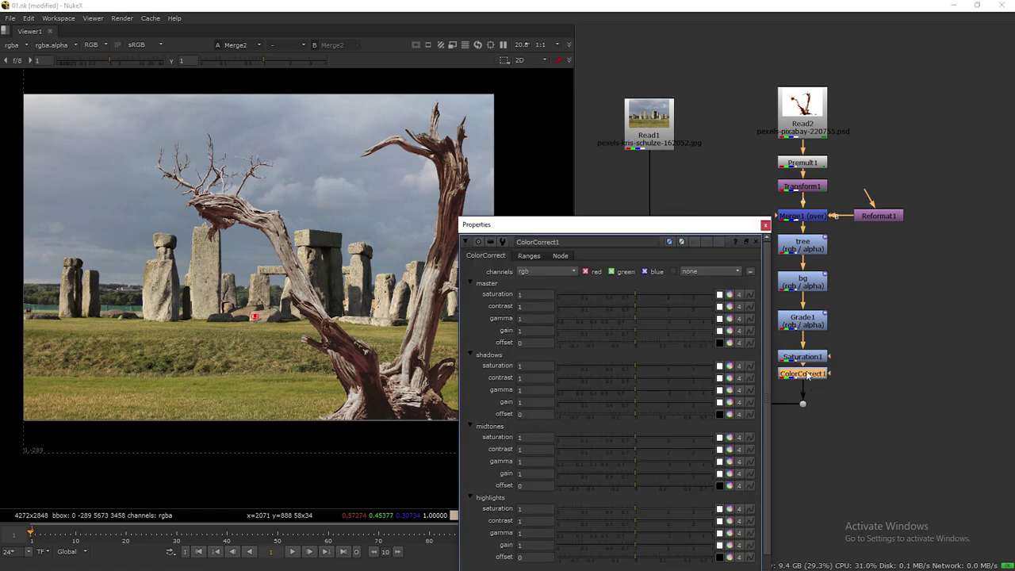
left_click_drag(667, 225, 759, 111)
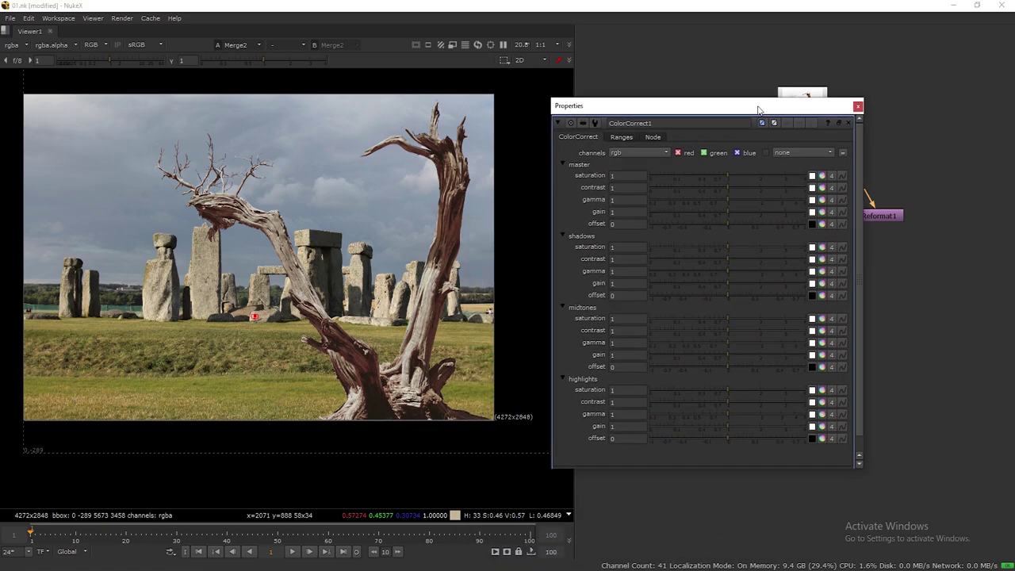
Set ColorCorrect1's shadows saturation to 1.54, midtones contrast to 1.14 and gain to 0.92, and highlights gain to 1.28
left_click_drag(727, 246, 745, 249)
left_click_drag(728, 332, 725, 355)
left_click_drag(731, 427, 740, 422)
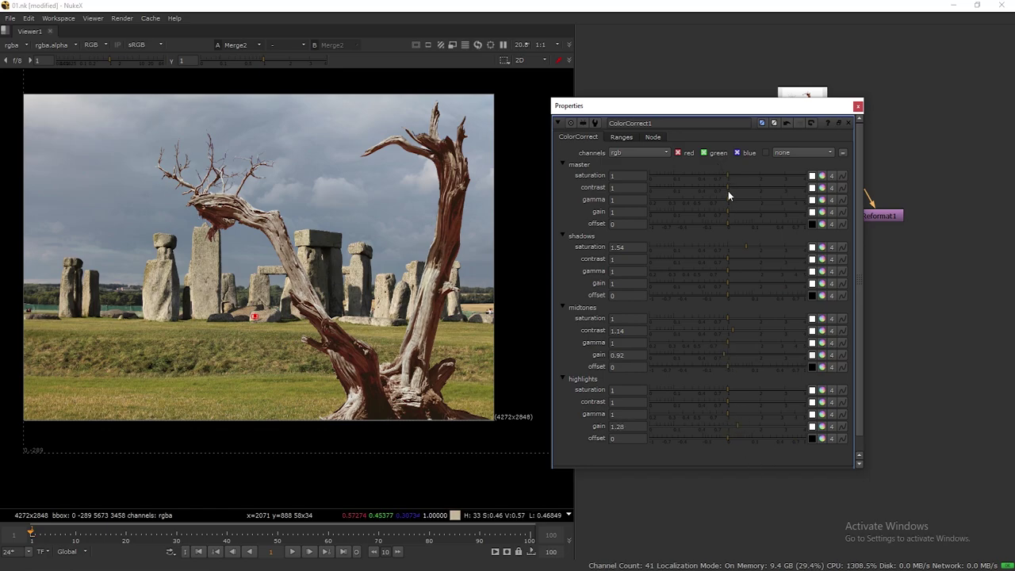
Set ColorCorrect1's gamma to 0.92 for master, 0.98 for shadows and 1.08 for midtones, and highlights contrast to 1.26, closing its properties
left_click_drag(725, 199, 724, 201)
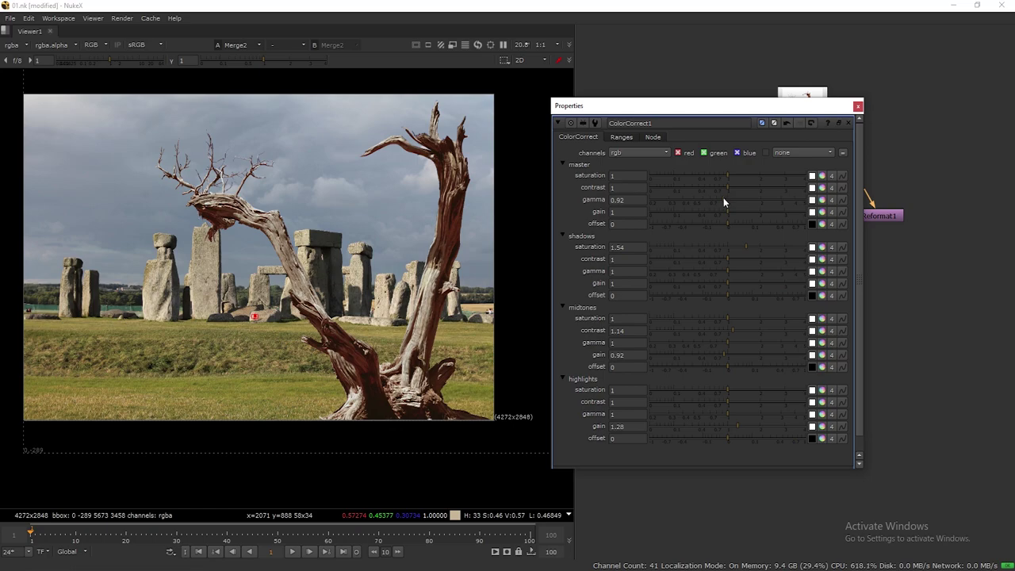
left_click_drag(727, 269, 730, 268)
left_click(727, 342)
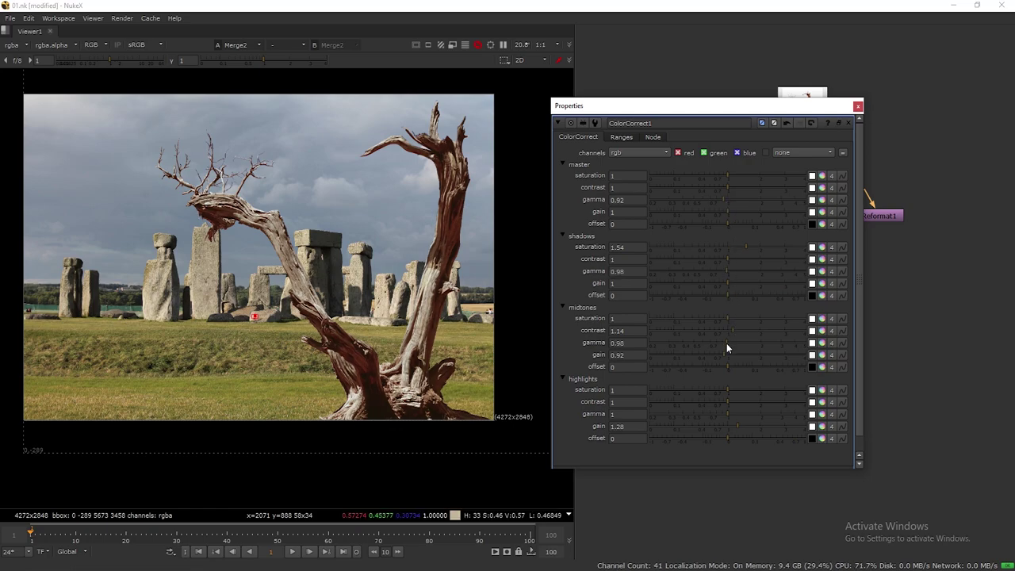
left_click_drag(726, 349, 731, 349)
left_click_drag(728, 400, 737, 401)
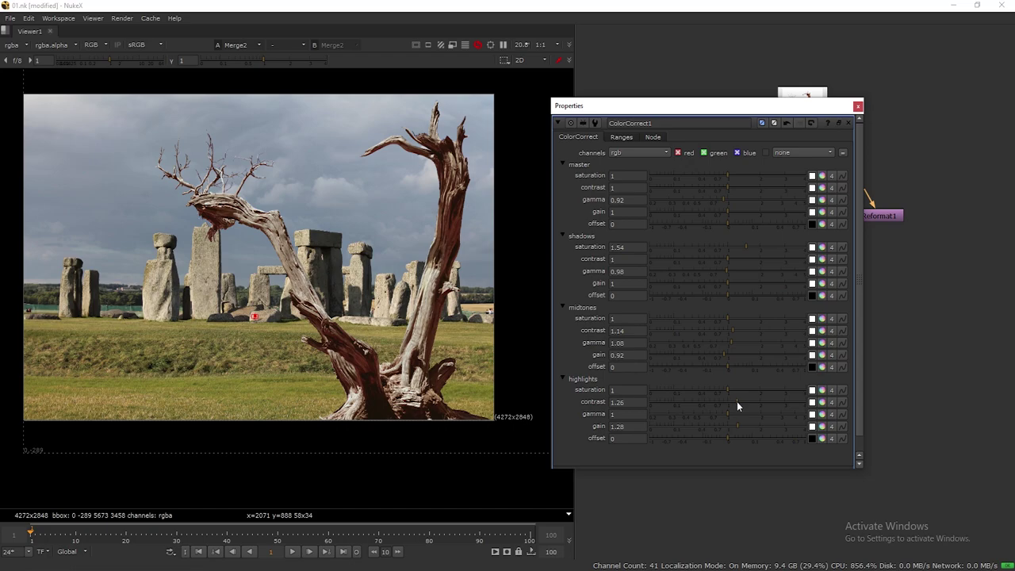
left_click(857, 106)
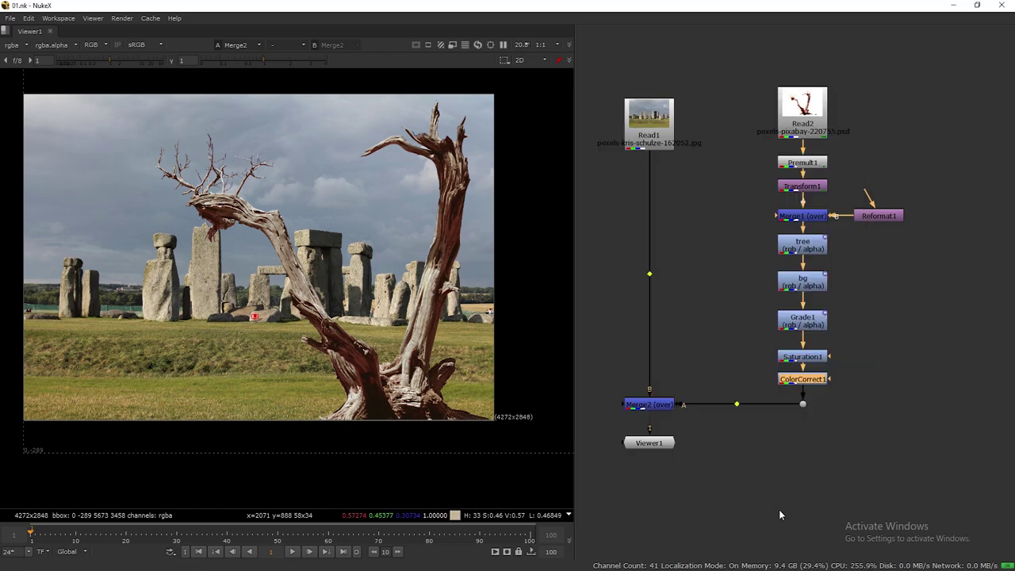
Space out the node graph by nudging the nodes from bg to ColorCorrect1 up and moving Merge2, Viewer1 and the dot down
left_click_drag(736, 262, 870, 401)
left_click_drag(819, 382, 819, 375)
left_click(797, 394)
left_click_drag(601, 389, 825, 498)
left_click_drag(805, 406, 804, 424)
left_click(815, 391)
Insert a LightWrap node after ColorCorrect1 and shift its properties window off the node chain
left_click(806, 373)
key("Tab")
type("ligh")
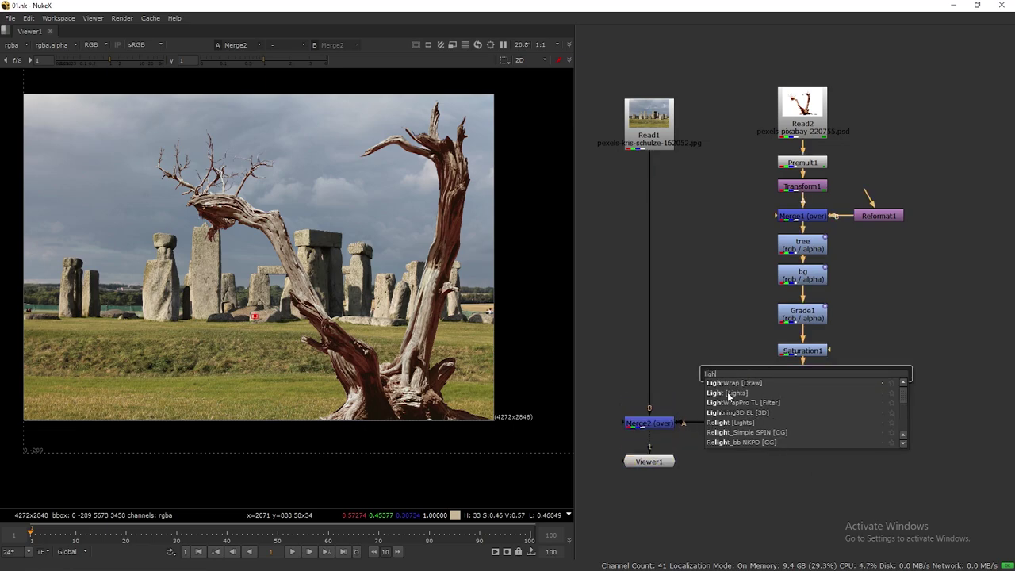
key("Return")
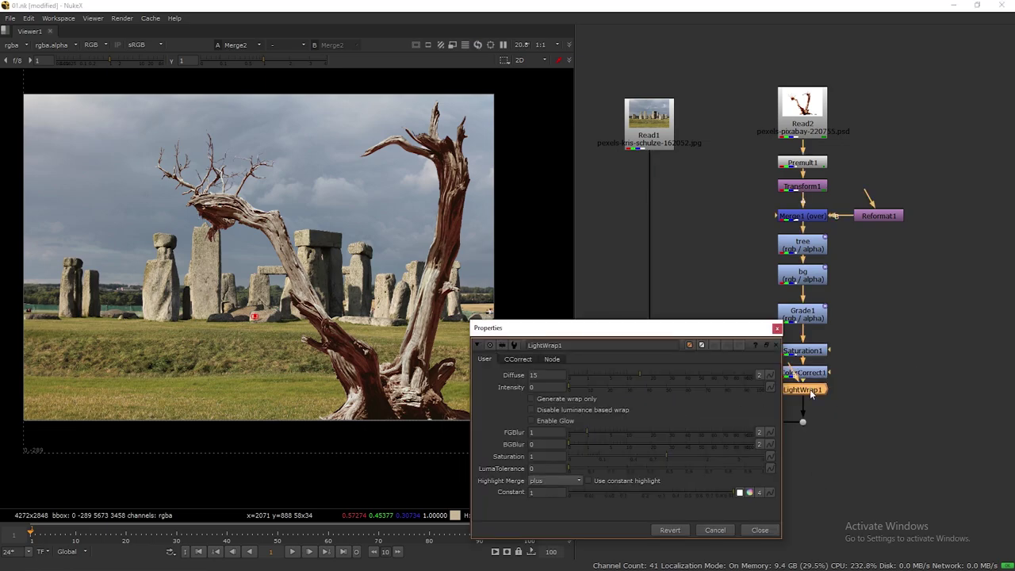
left_click_drag(750, 321, 647, 324)
Connect LightWrap1's B input to the Read1 background and route the connection through two corner dots
left_click_drag(795, 389, 664, 113)
left_click(731, 273, "ctrl")
left_click_drag(732, 267, 729, 125)
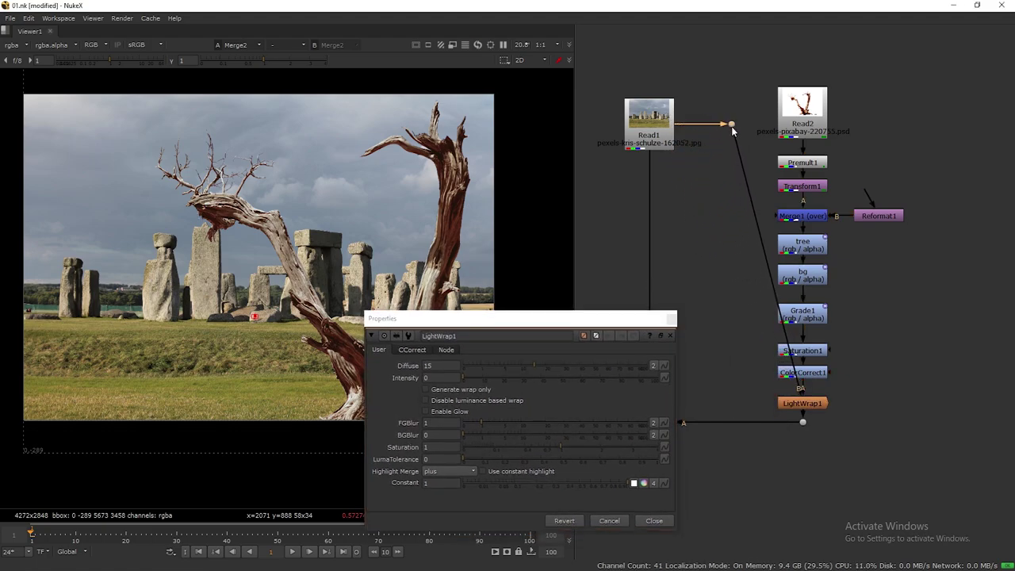
left_click_drag(765, 263, 737, 407, "ctrl")
Move LightWrap1's properties clear of the Viewer image and set Intensity to 16.5 and Diffuse to 55
left_click_drag(594, 318, 839, 94)
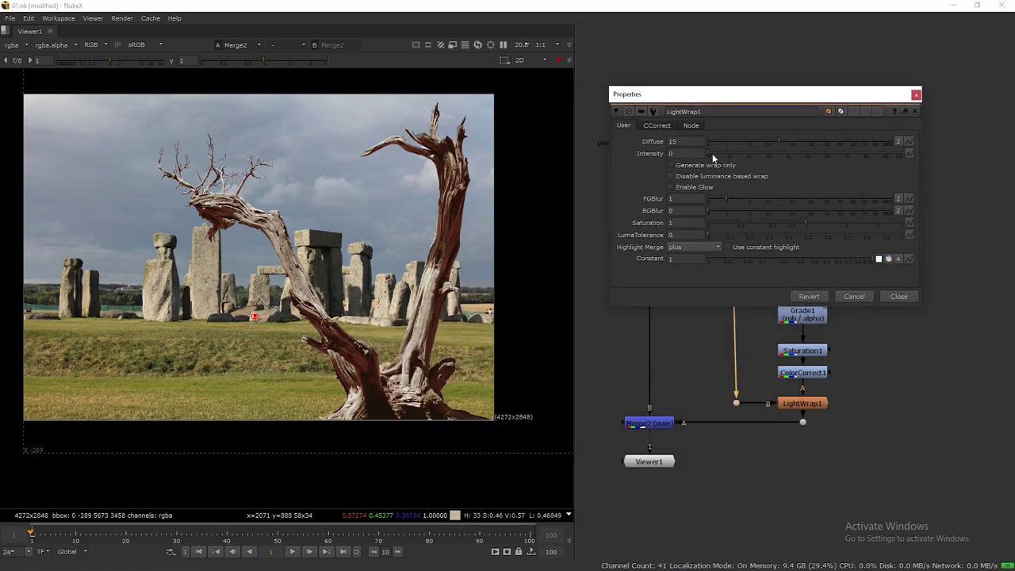
left_click_drag(713, 154, 845, 139)
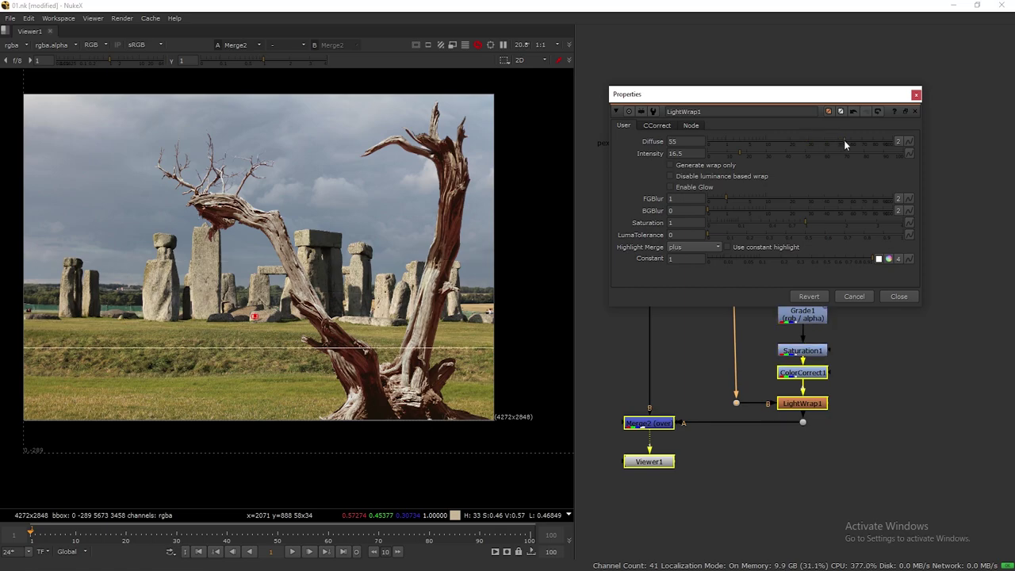
Try LightWrap1's Generate wrap only and Disable luminance based wrap options, switching each on and back off
left_click(687, 166)
left_click(688, 168)
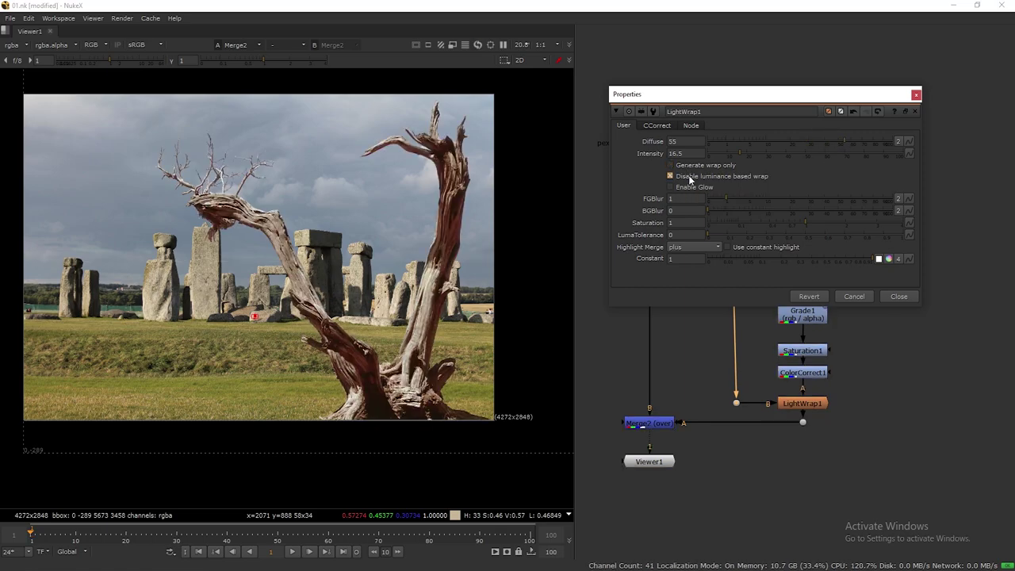
left_click(690, 179)
left_click(690, 179)
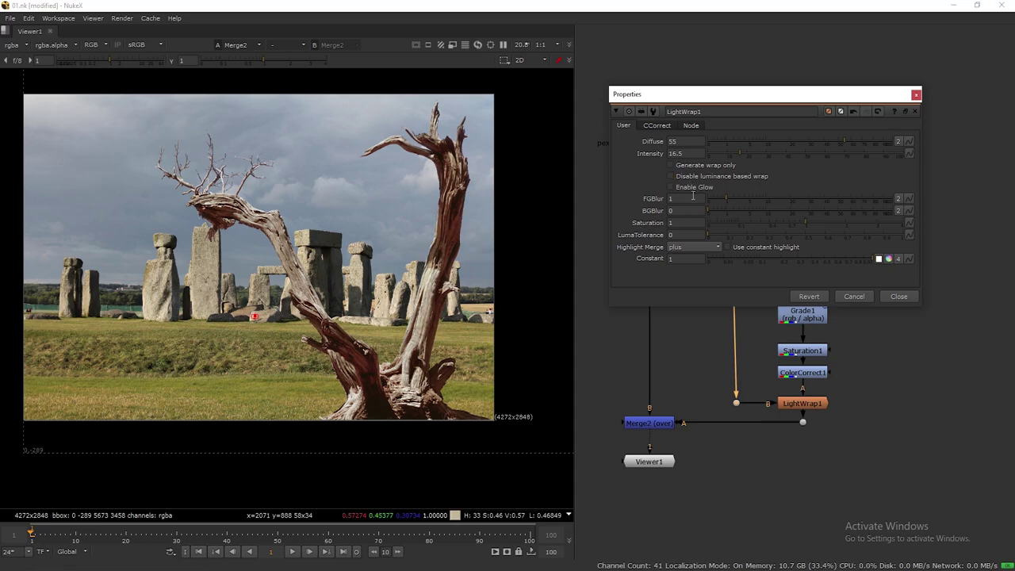
Raise LightWrap1's Diffuse to about 87, fine-tune its Intensity, and close its properties
left_click_drag(844, 143, 880, 137)
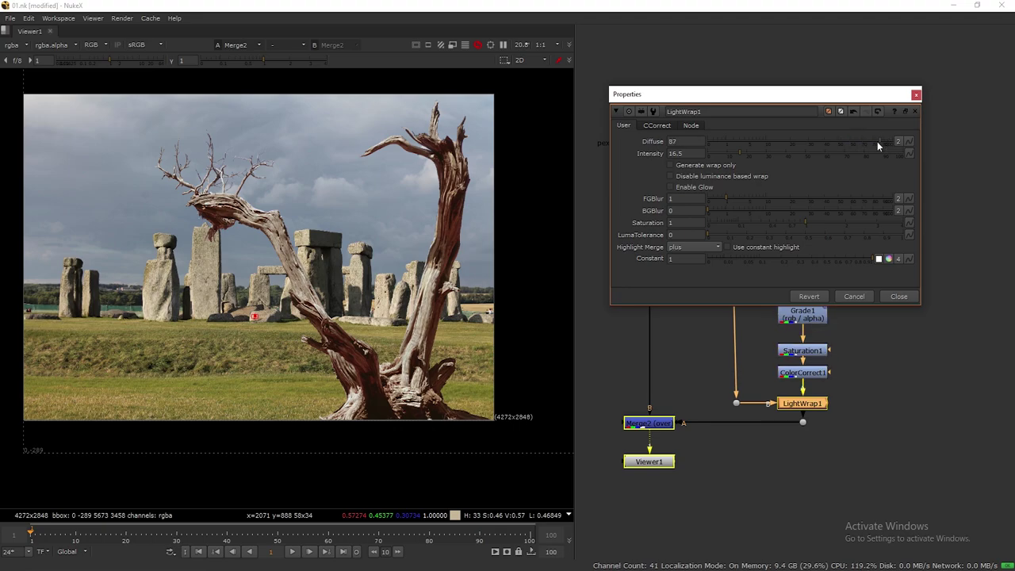
mouse_move(743, 152)
left_mouse_down()
mouse_move(821, 154)
mouse_move(743, 157)
left_mouse_up()
left_click(915, 96)
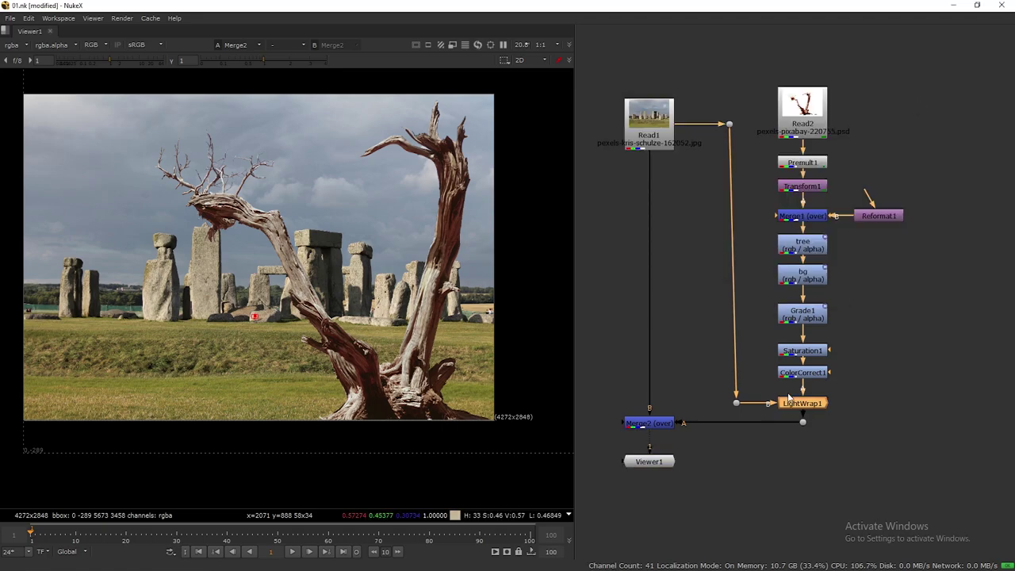
Toggle LightWrap1 off and on repeatedly to compare the tree with and without the light wrap
key("d")
key("d")
key("d")
key("d")
key("d")
key("d")
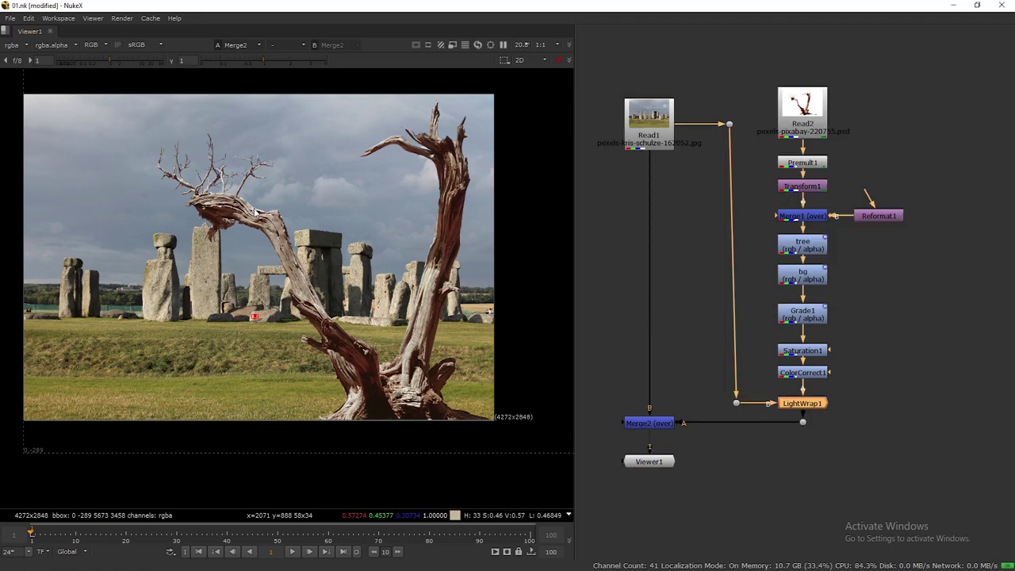
Save the script and move Merge2, Viewer1 and the corner dot down to make room below LightWrap1
key("ctrl+s")
left_click_drag(608, 407, 813, 486)
left_click_drag(804, 423, 806, 455)
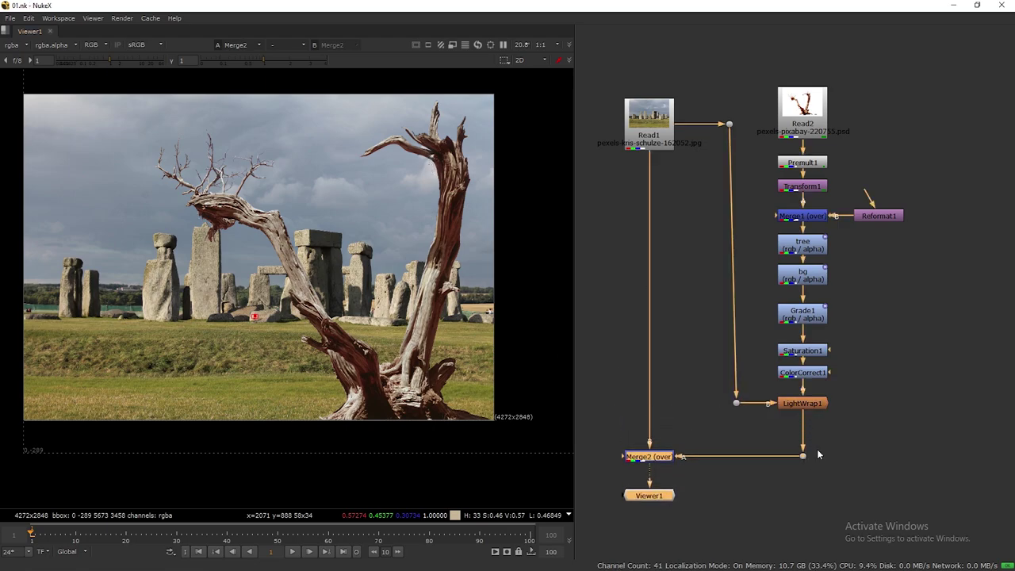
middle_click_drag(848, 428, 848, 394)
Add a Defocus node directly after LightWrap1 and move its properties window clear of the lower nodes
left_click(800, 372)
key("Tab")
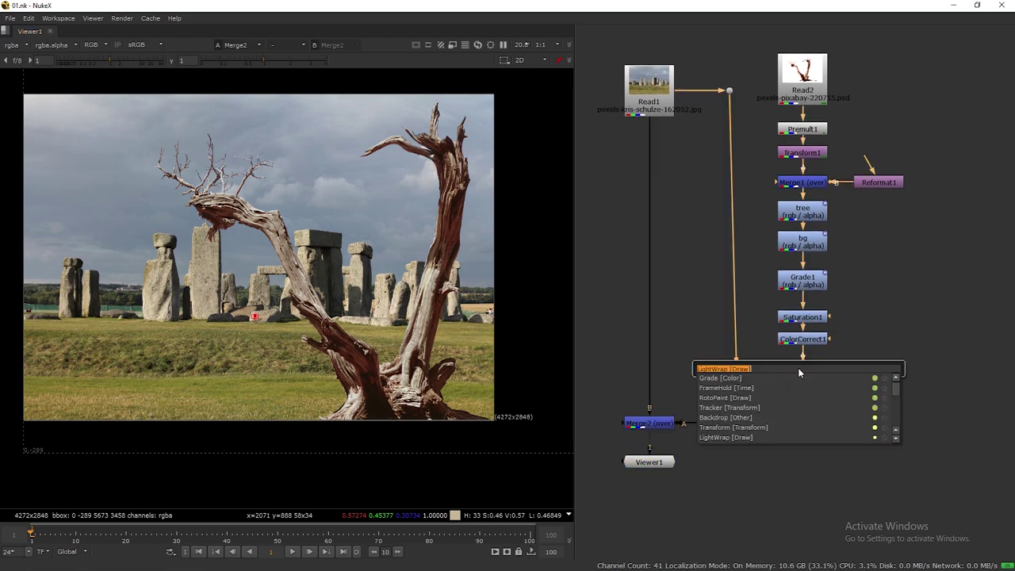
type("defo")
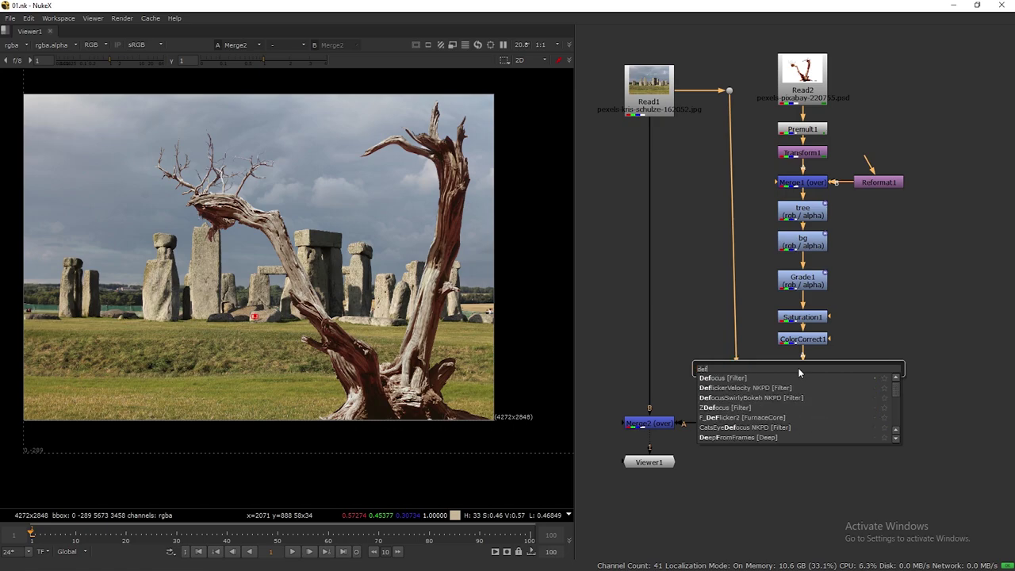
key("Return")
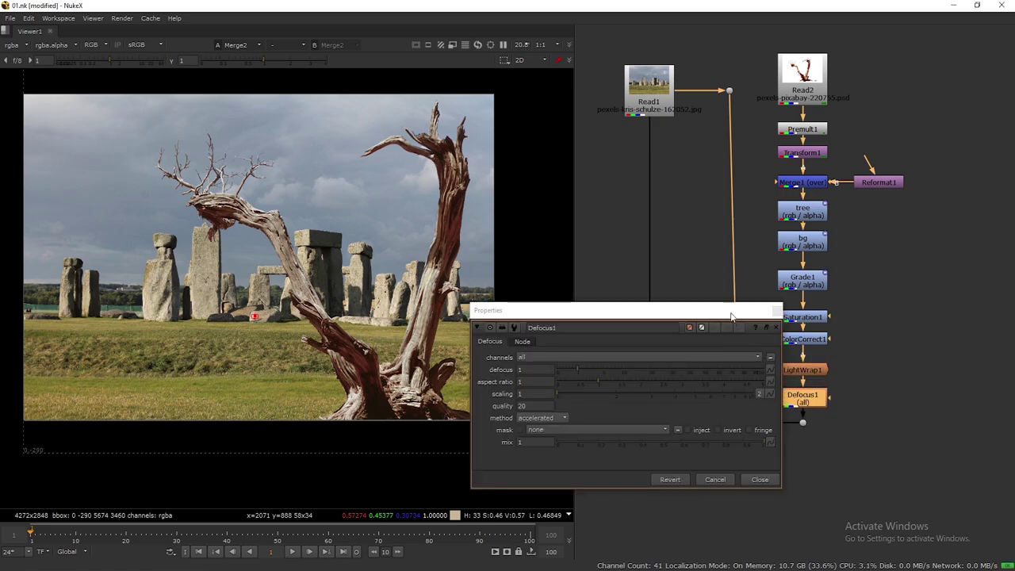
left_click_drag(732, 311, 735, 176)
Raise Defocus1's defocus amount to about 11 to soften the tree and close its properties
left_click_drag(587, 220, 629, 219)
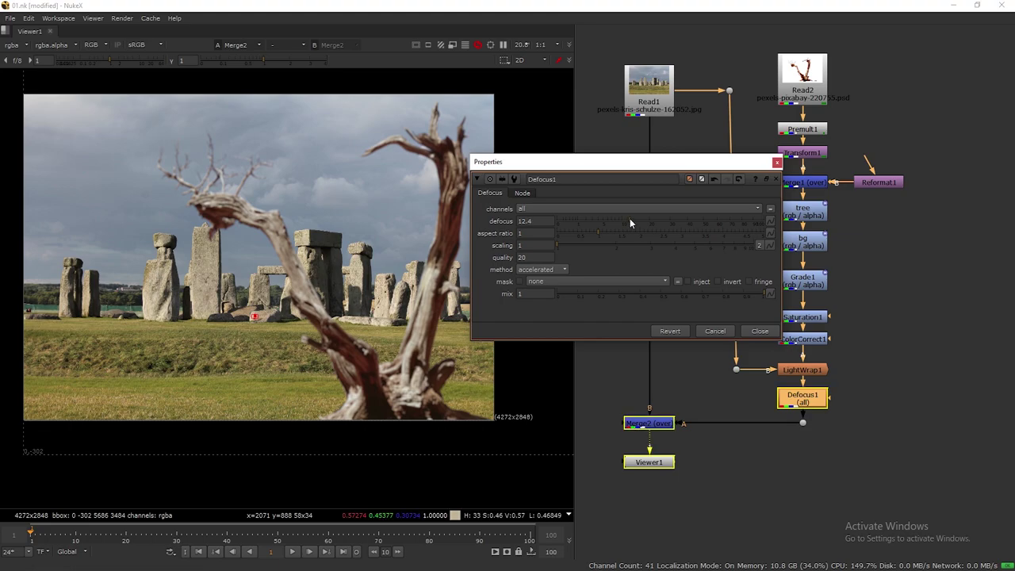
left_click(627, 219)
left_click_drag(626, 219, 624, 219)
left_click(626, 220)
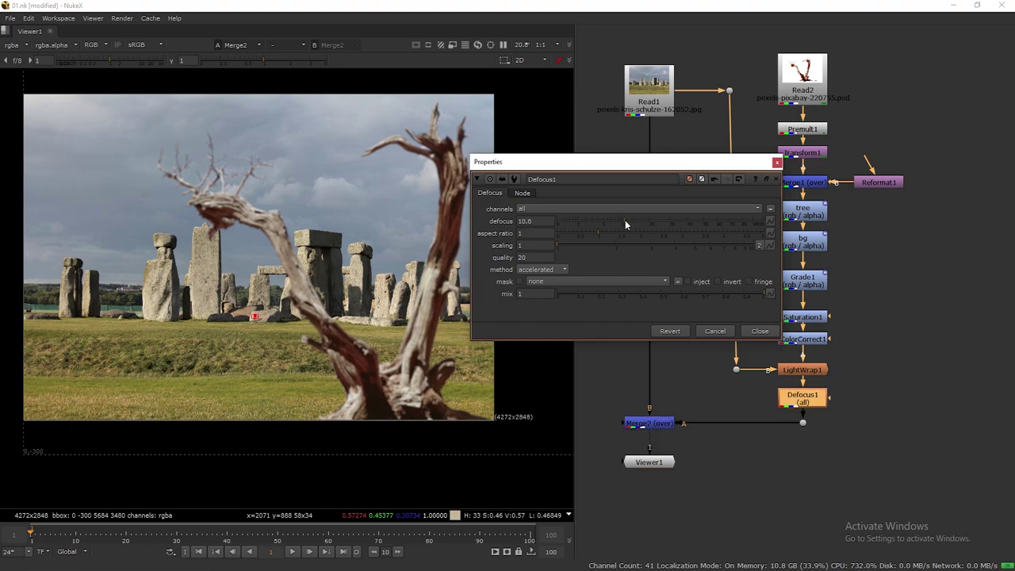
left_click(777, 162)
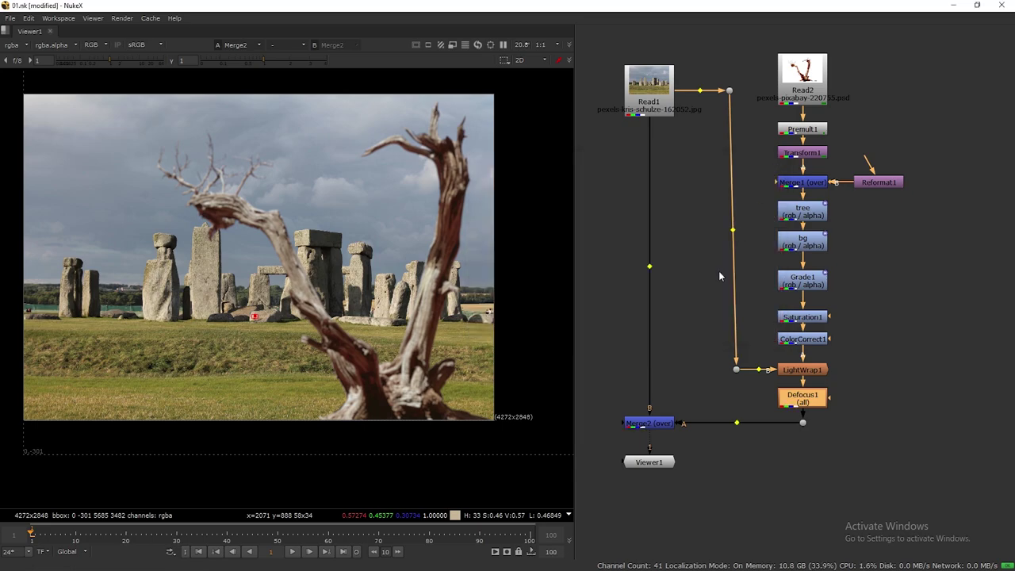
middle_click_drag(733, 296, 741, 302)
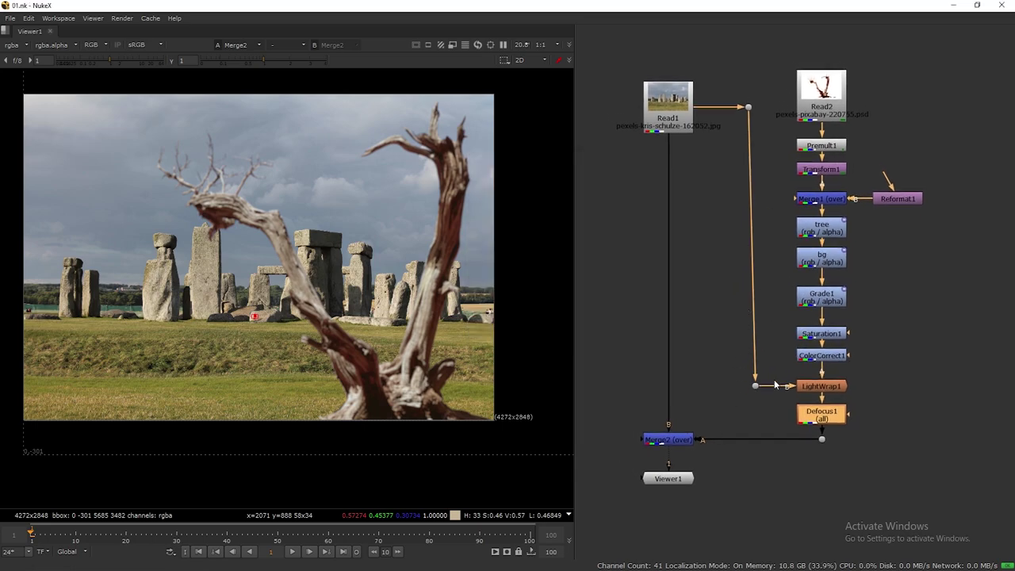
View Merge1's output in the viewer, and return the viewer to the Merge2 composite
left_click(827, 203)
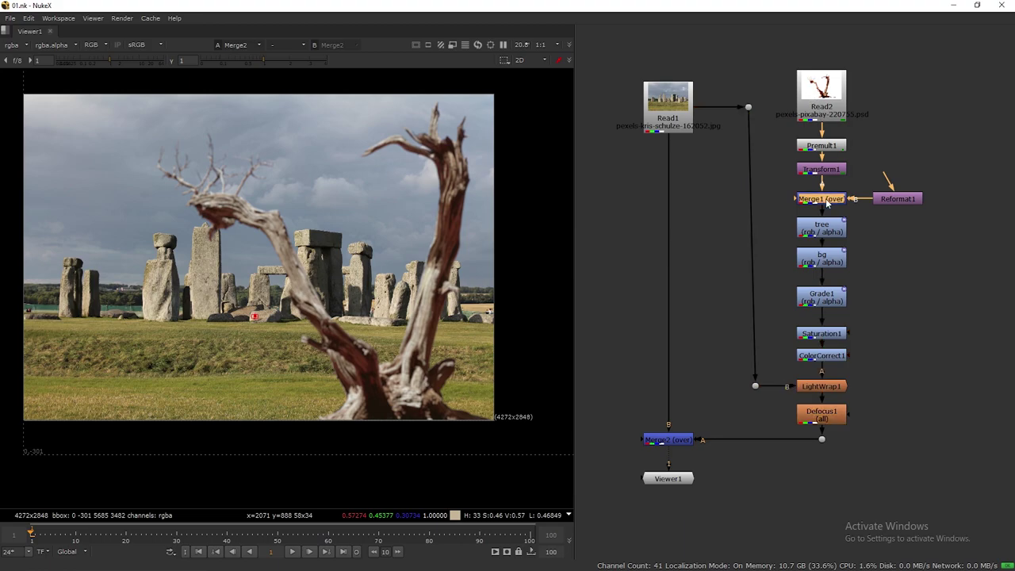
key("1")
left_click(679, 445)
key("1")
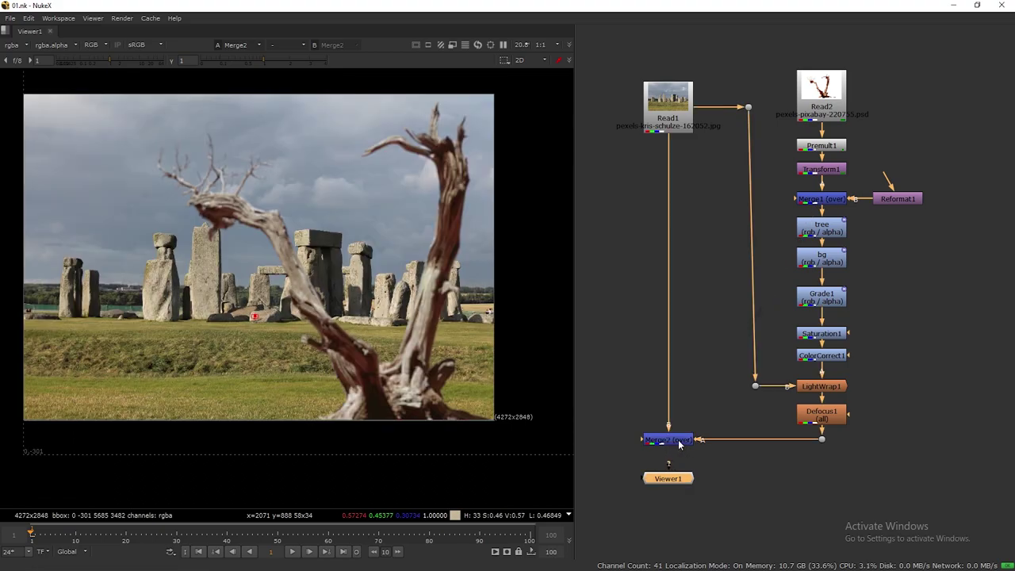
Toggle all the nodes from the tree Grade down to Defocus1 off and on repeatedly to compare the original and blended tree
left_click_drag(780, 217, 877, 431)
key("d")
key("d")
key("d")
key("d")
key("d")
key("d")
key("d")
key("d")
key("d")
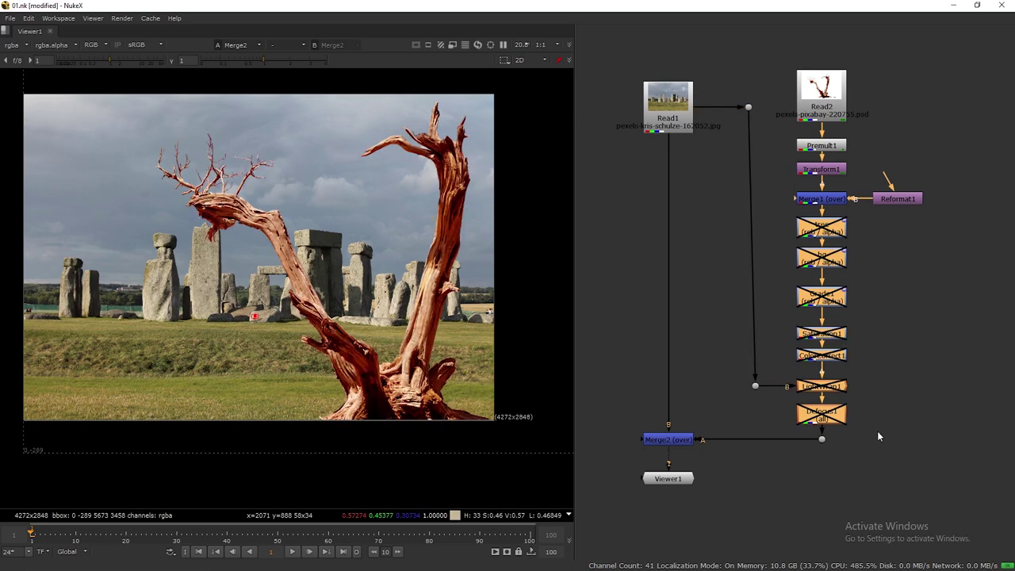
key("d")
key("d")
key("d")
key("d")
key("d")
key("d")
key("d")
key("d")
left_click(890, 401)
left_click_drag(775, 210, 907, 414)
key("d")
left_click(906, 414)
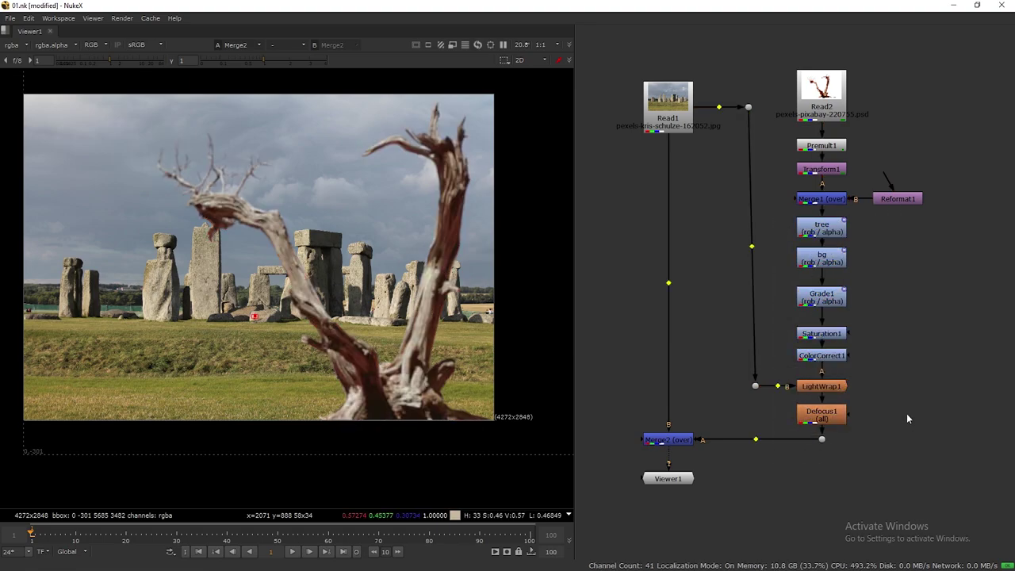
Align the dot feeding LightWrap1's B input vertically under the dot beside Read1
middle_click_drag(907, 413, 937, 419)
left_click_drag(786, 394, 779, 394)
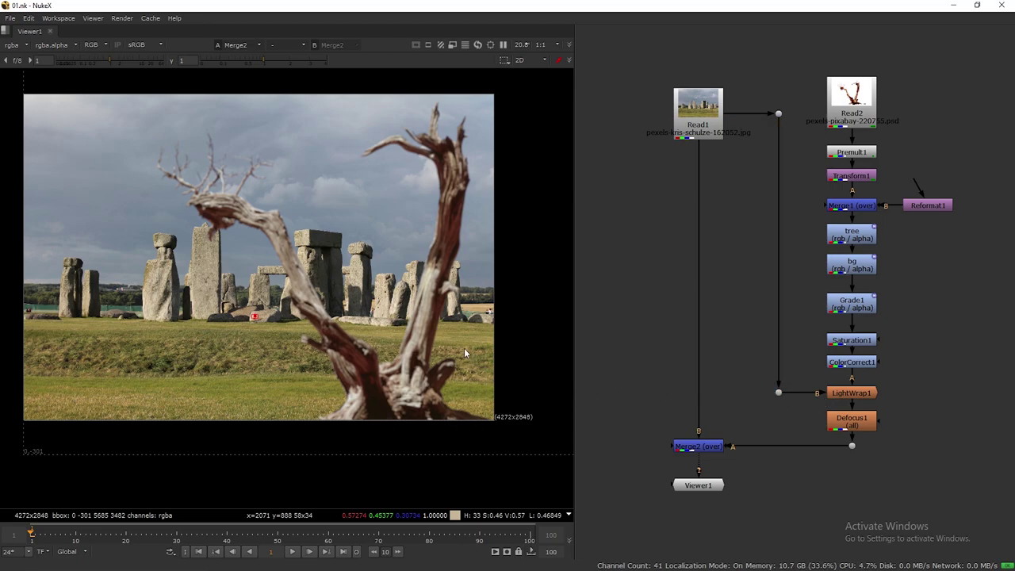
Review the final composite with the viewer maximized, and restore the viewer beside the node graph
middle_click_drag(466, 350, 477, 357)
key("f")
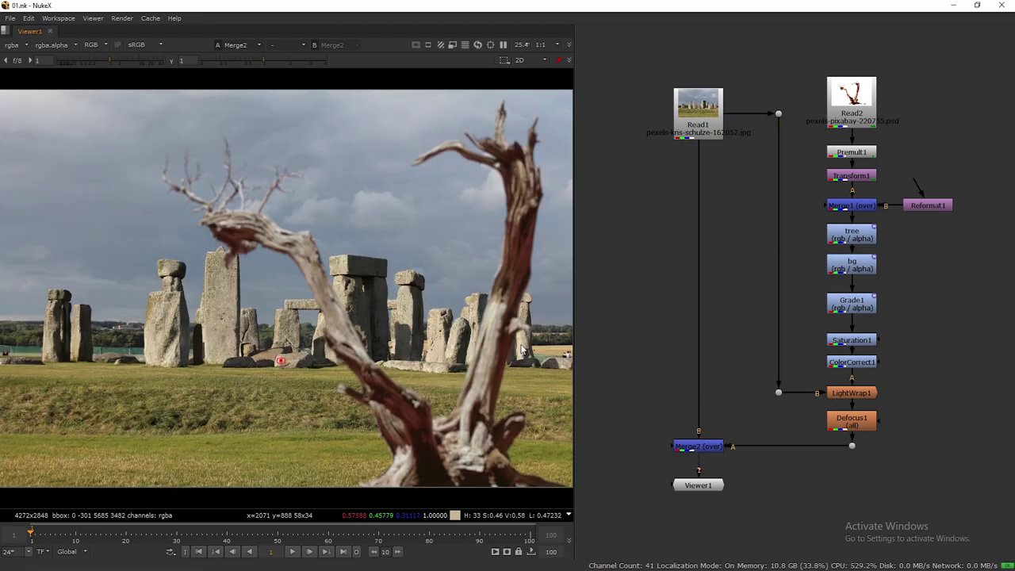
key("space")
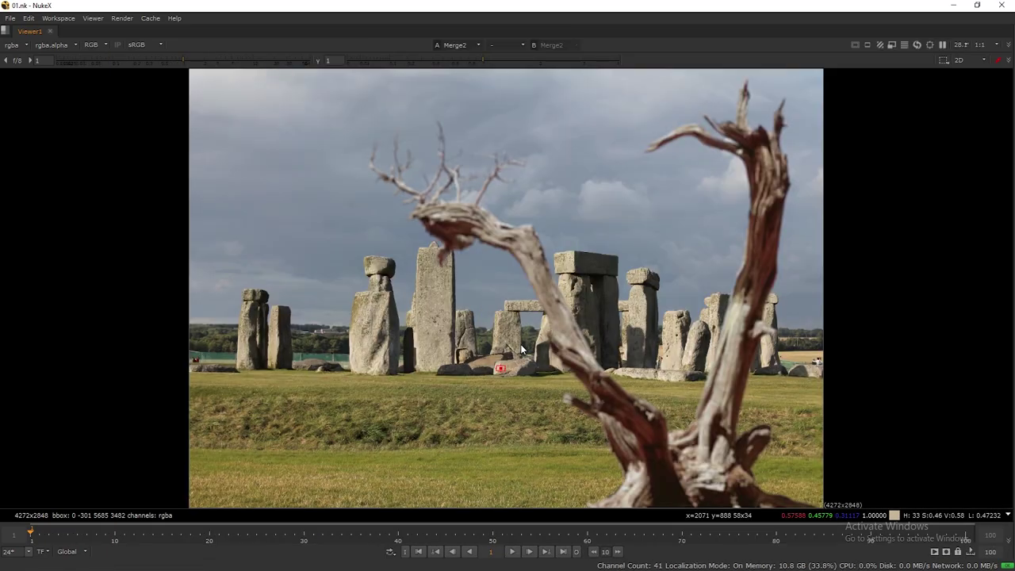
key("space")
scroll(395, 327, "down", 2)
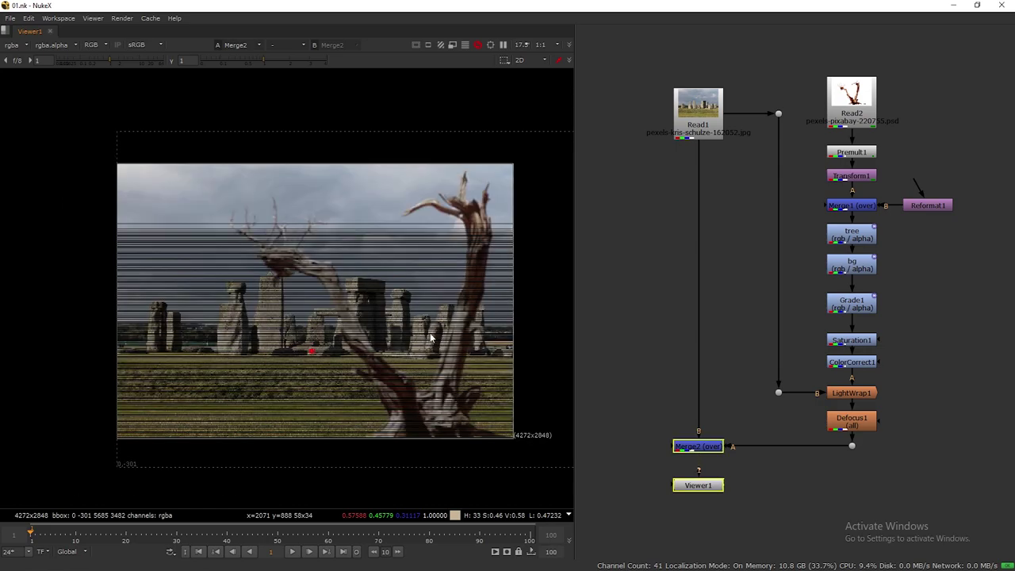
scroll(395, 327, "up", 1)
middle_click_drag(395, 327, 408, 327)
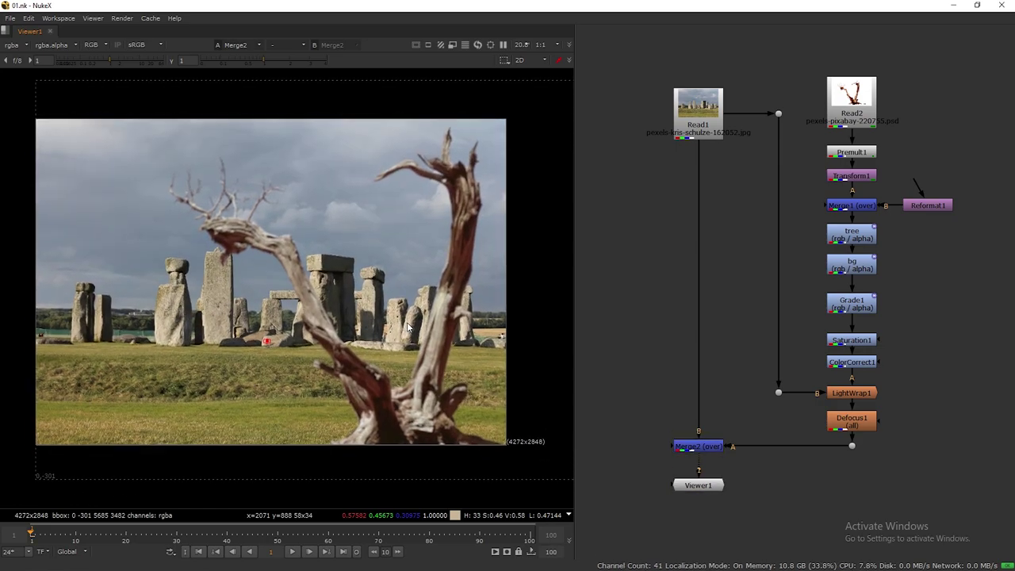